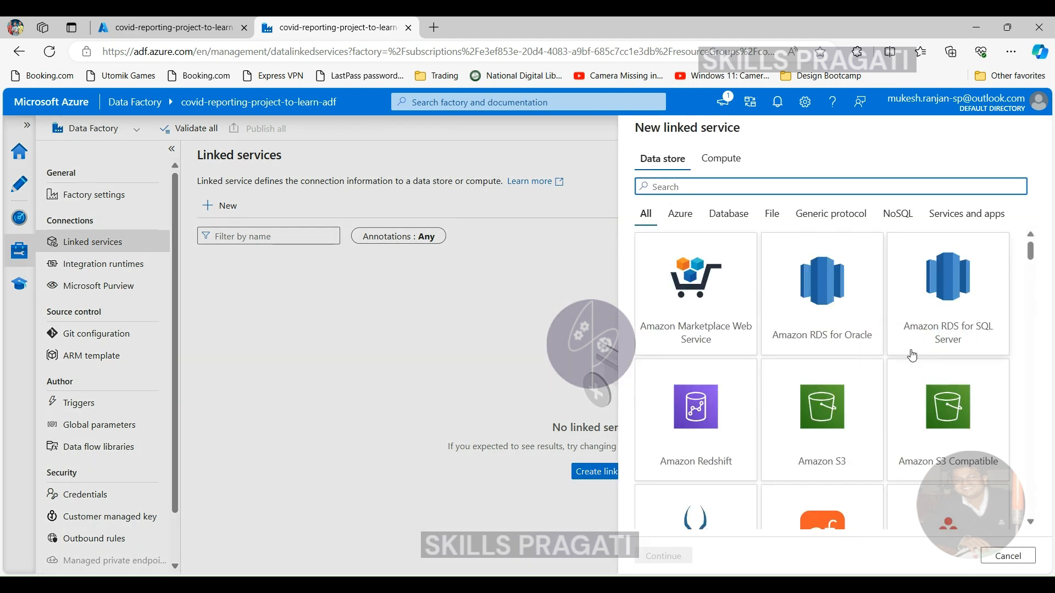
- Choose Azure Blob Storage as the new linked service's data store and name the service ls_ablob_covidreportingprojectsa
{"action": "scroll", "coordinate": [910, 363], "scroll_direction": "down", "scroll_amount": 1}
{"action": "scroll", "coordinate": [910, 362], "scroll_direction": "down", "scroll_amount": 4}
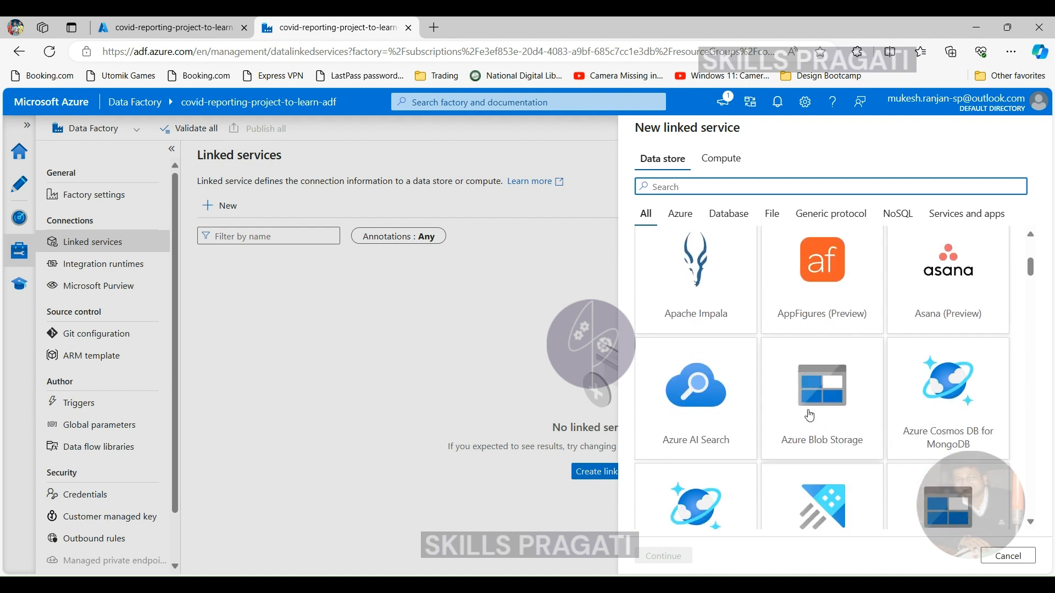
{"action": "left_click", "coordinate": [812, 416]}
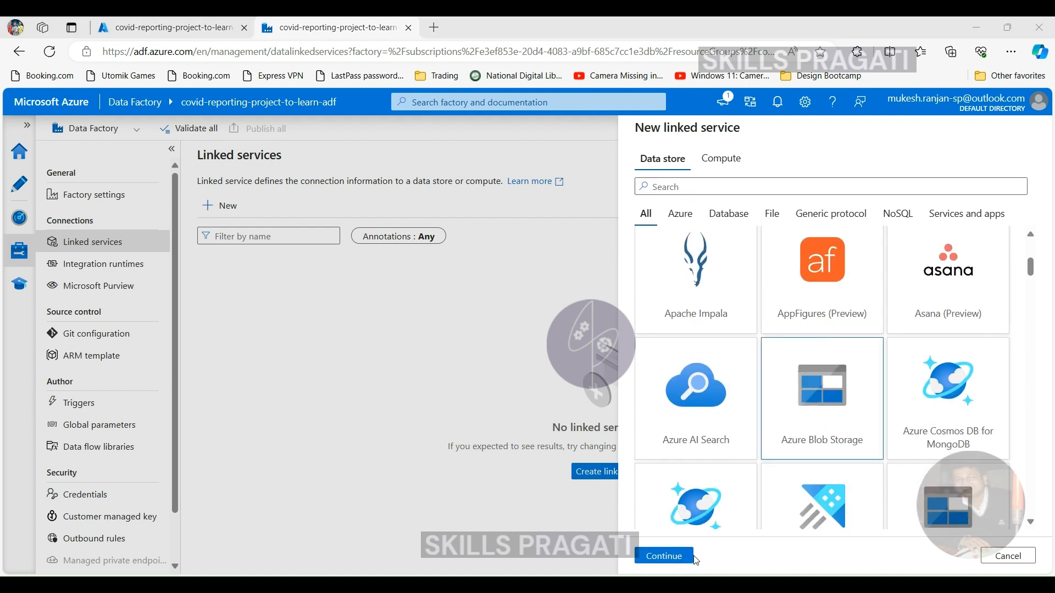
{"action": "left_click", "coordinate": [652, 556]}
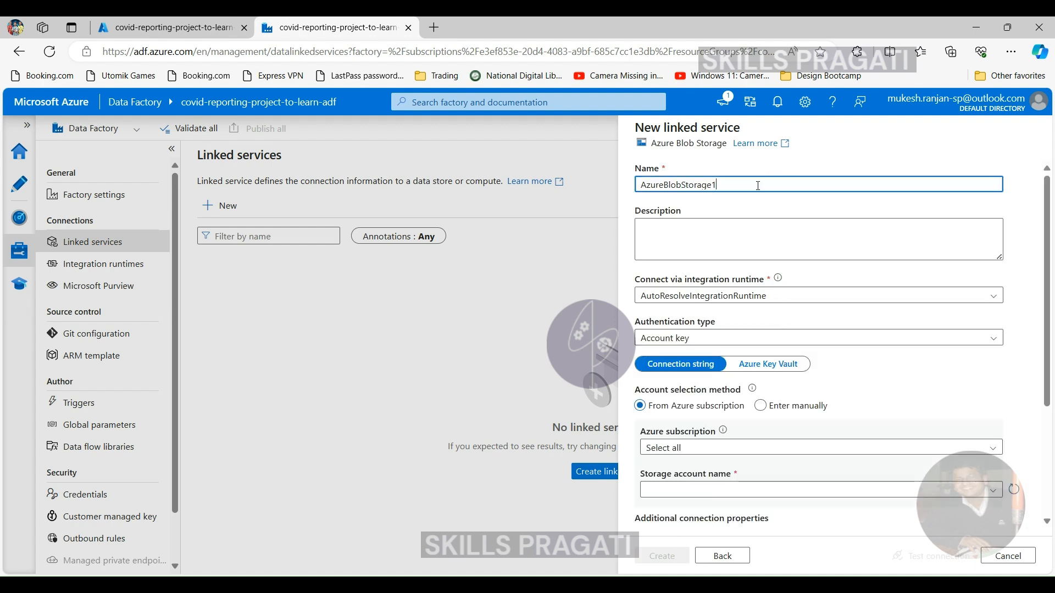
{"action": "left_click_drag", "start_coordinate": [769, 184], "coordinate": [602, 192]}
{"action": "type", "text": "ls_ablob_covidreportin"}
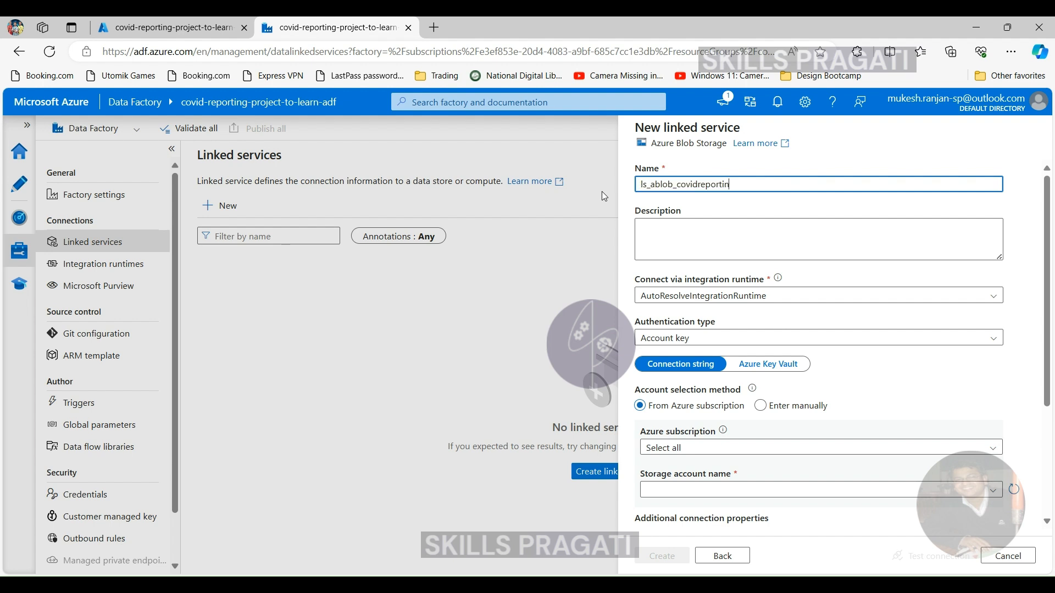
{"action": "type", "text": "gprojectsa"}
{"action": "left_click", "coordinate": [711, 341]}
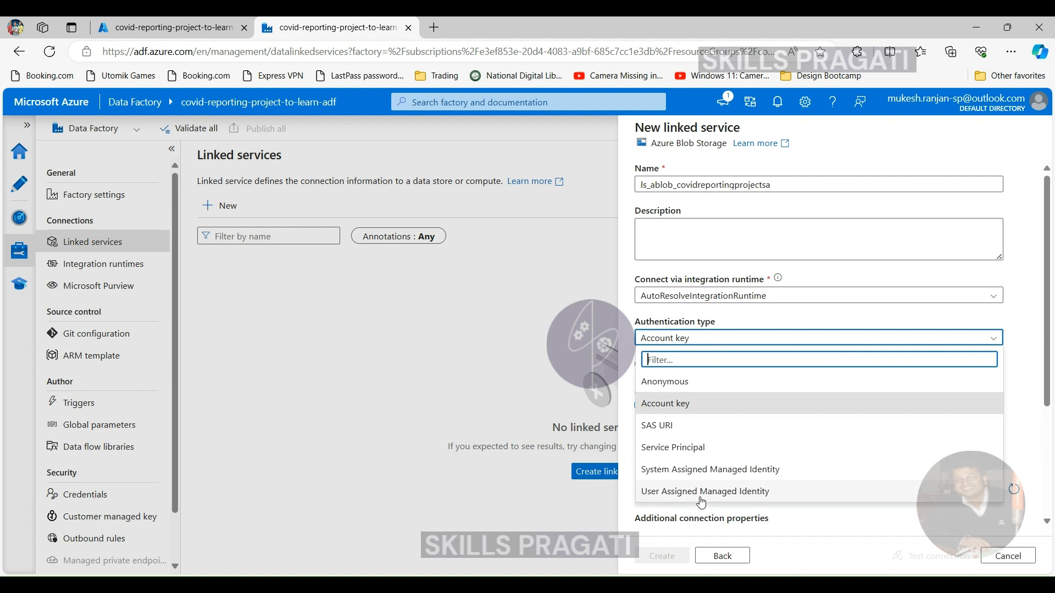
{"action": "left_click", "coordinate": [992, 338]}
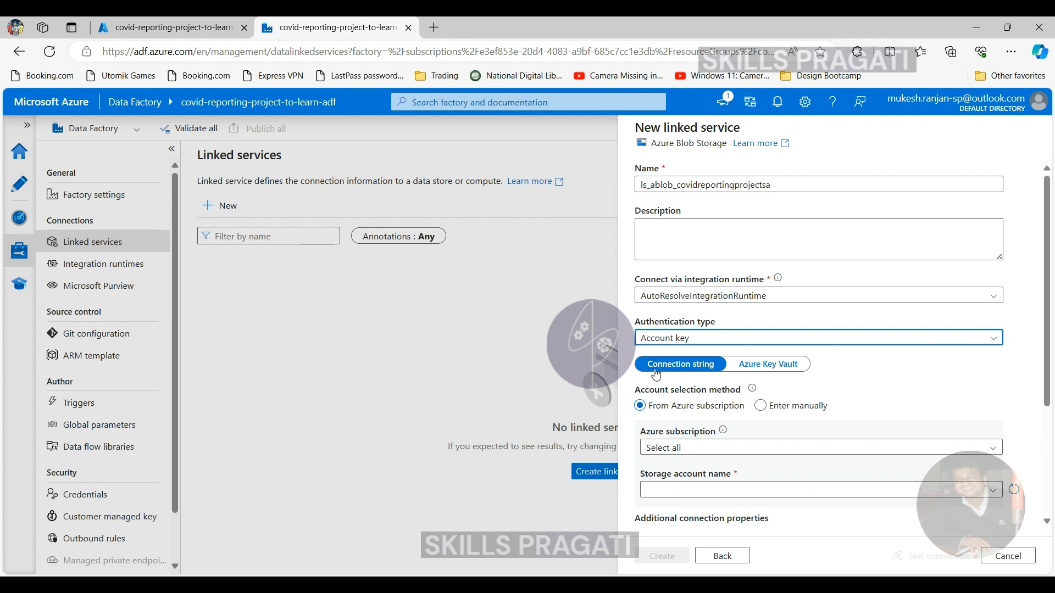
{"action": "left_click", "coordinate": [761, 373]}
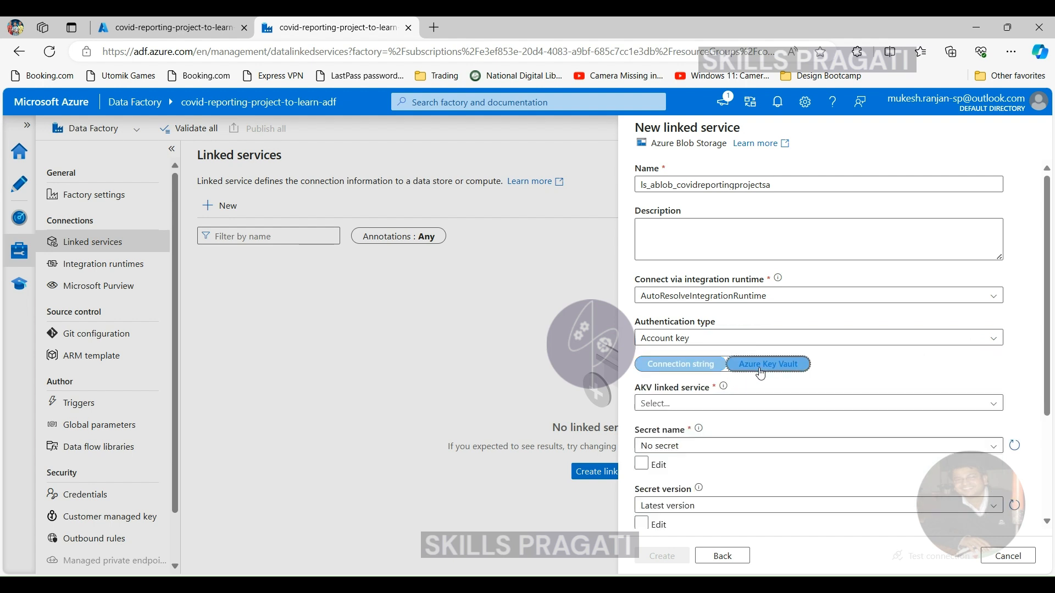
{"action": "left_click", "coordinate": [674, 369]}
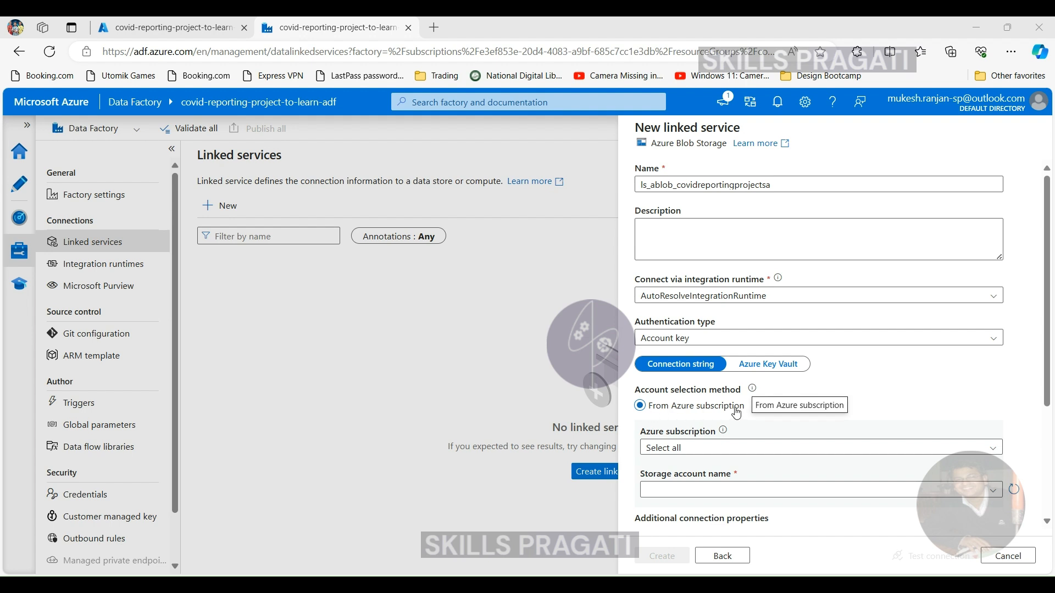
- Select the Free Trial subscription and the covidreportingprojectsa storage account for the Blob Storage linked service
{"action": "left_click", "coordinate": [712, 455]}
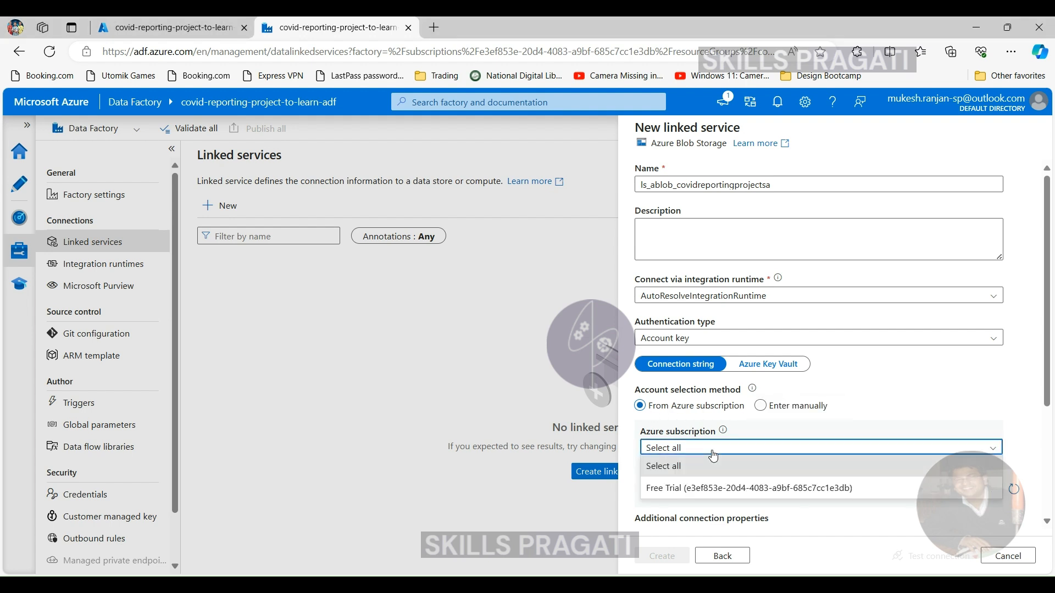
{"action": "left_click", "coordinate": [709, 488]}
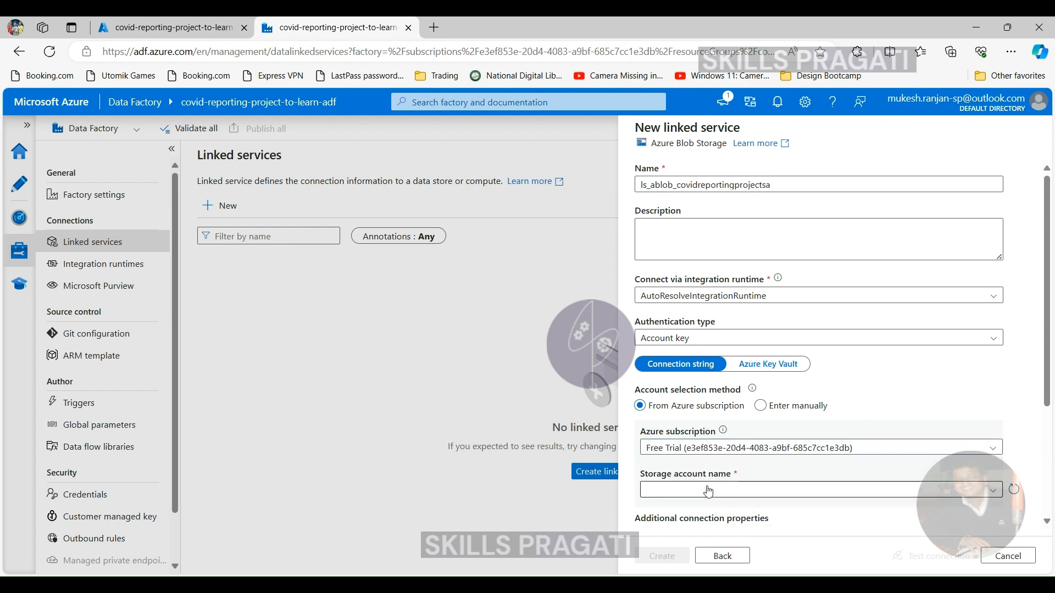
{"action": "left_click", "coordinate": [709, 491]}
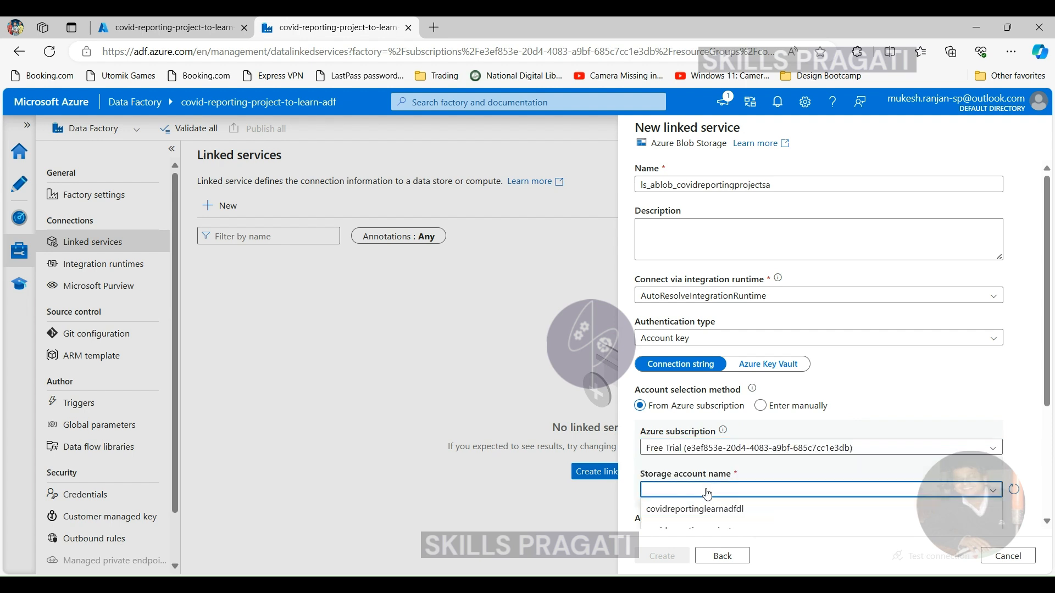
{"action": "scroll", "coordinate": [707, 492], "scroll_direction": "down", "scroll_amount": 1}
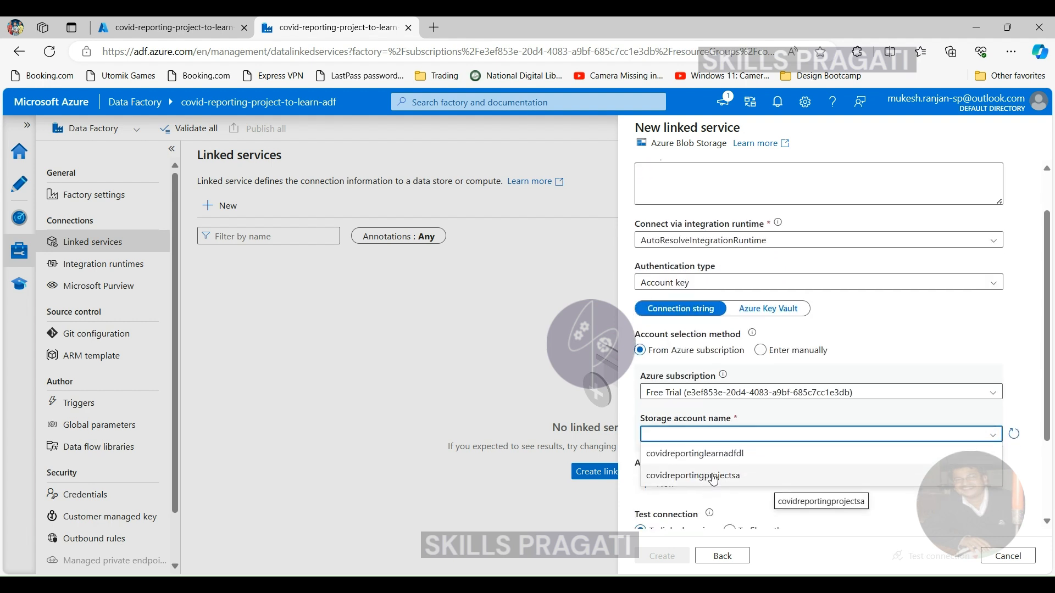
{"action": "left_click", "coordinate": [713, 478]}
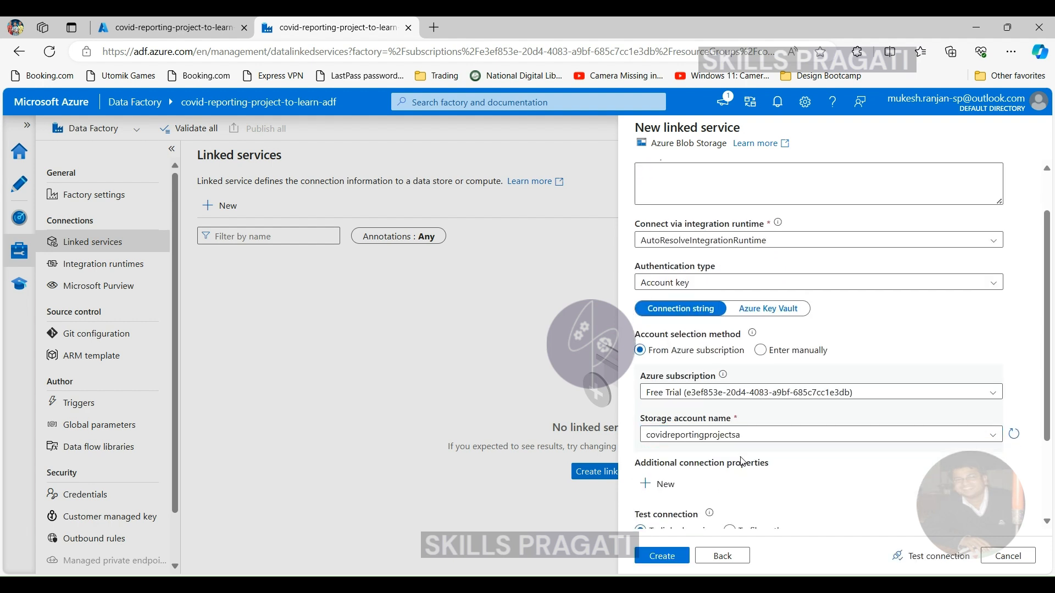
- Test the Blob Storage linked service's connection and create the service
{"action": "scroll", "coordinate": [768, 473], "scroll_direction": "down", "scroll_amount": 2}
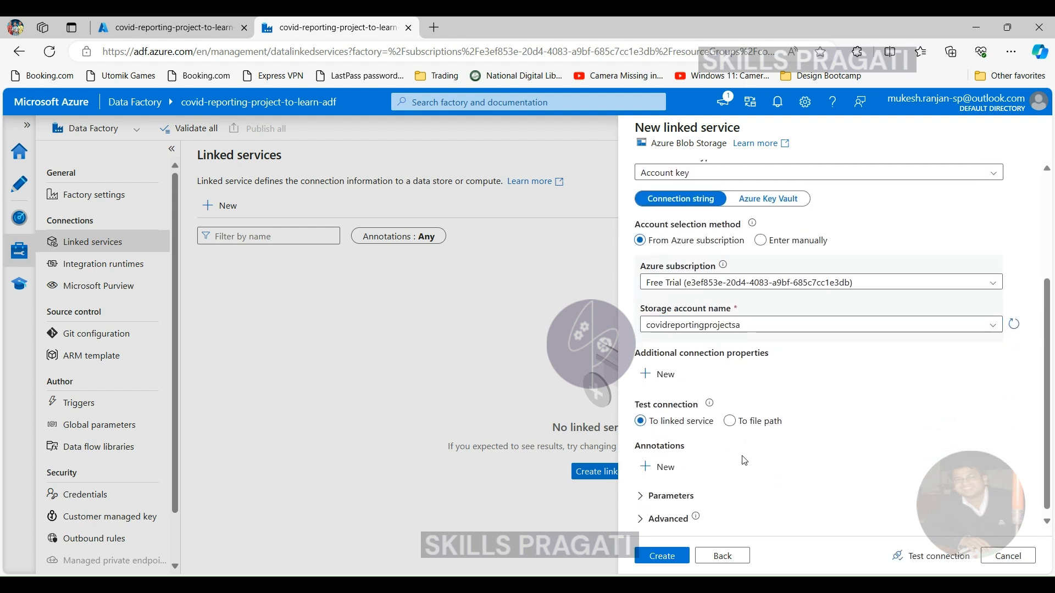
{"action": "left_click", "coordinate": [920, 565]}
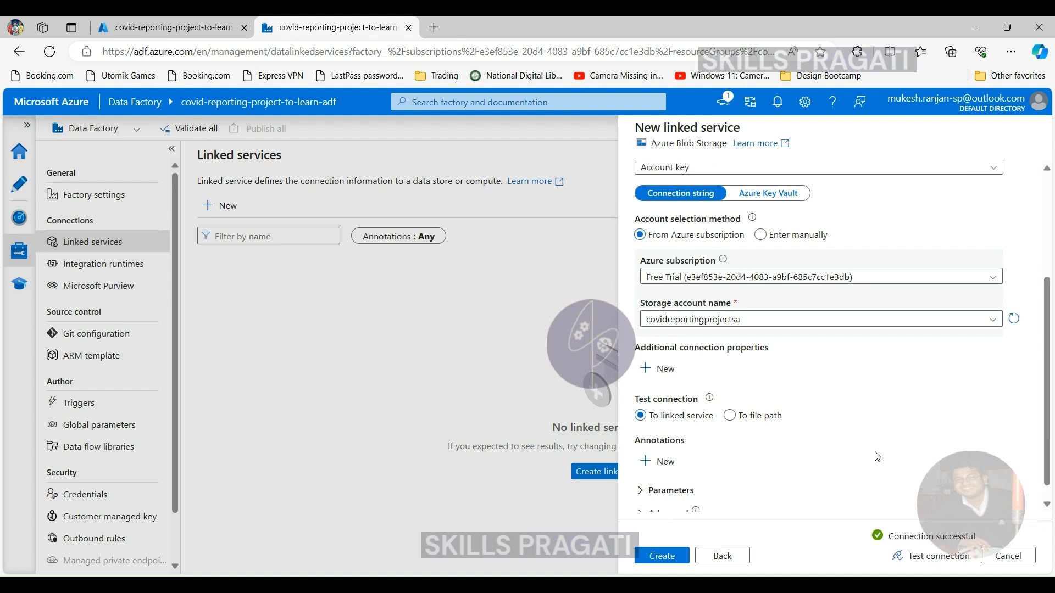
{"action": "left_click", "coordinate": [671, 558]}
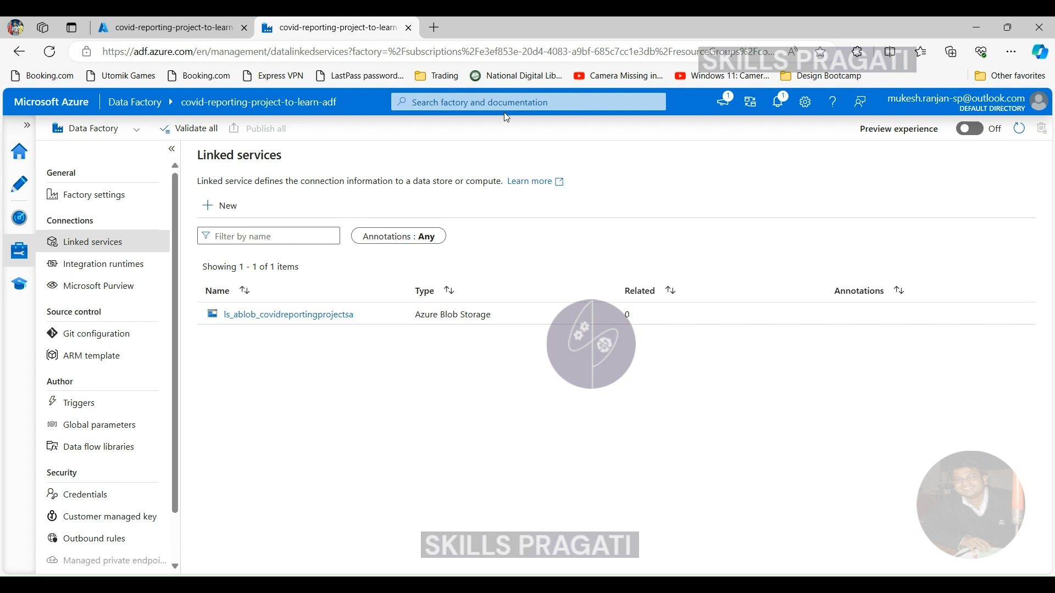
- Start another linked service, search the data stores for "gen" and choose Azure Data Lake Storage Gen2
{"action": "left_click", "coordinate": [224, 211]}
{"action": "scroll", "coordinate": [879, 412], "scroll_direction": "down", "scroll_amount": 6}
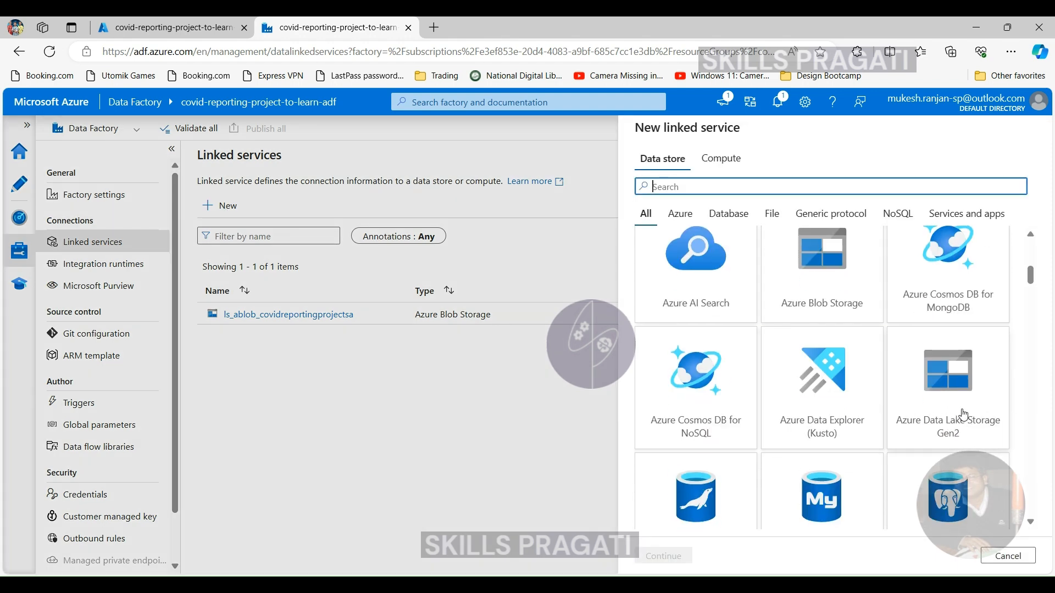
{"action": "left_click", "coordinate": [737, 187]}
{"action": "type", "text": "gen"}
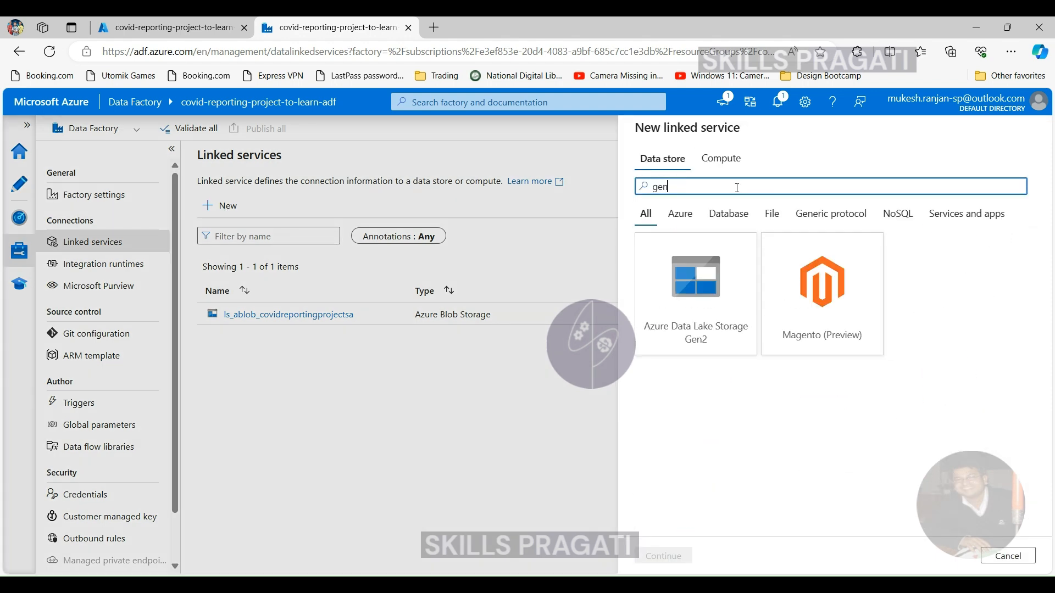
{"action": "left_click", "coordinate": [684, 310]}
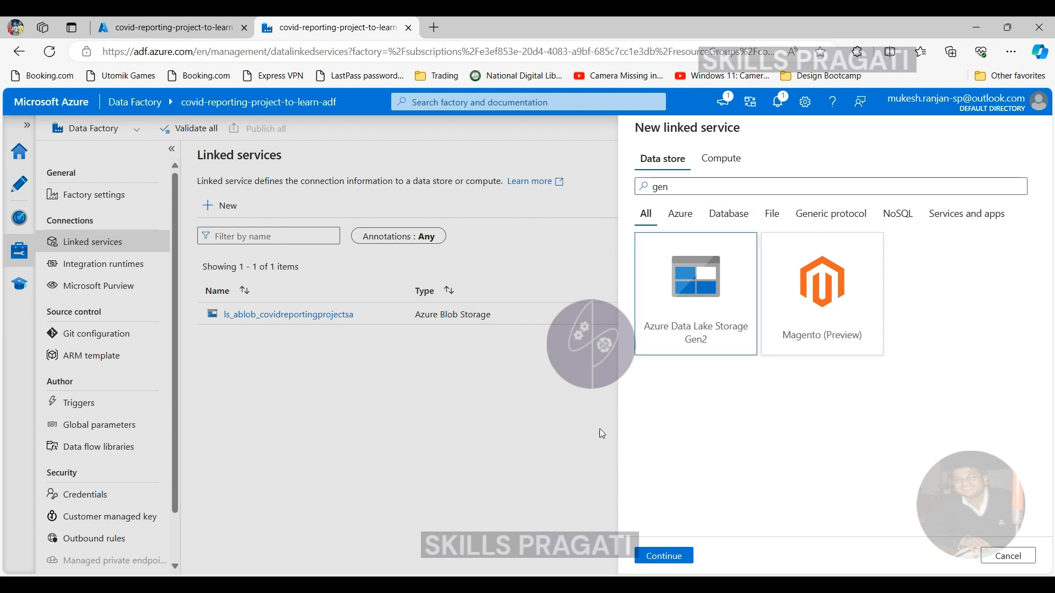
{"action": "left_click", "coordinate": [663, 556]}
- Name the Data Lake Storage Gen2 linked service ls_adls_covidreportinglearnadfdl
{"action": "double_click", "coordinate": [808, 187]}
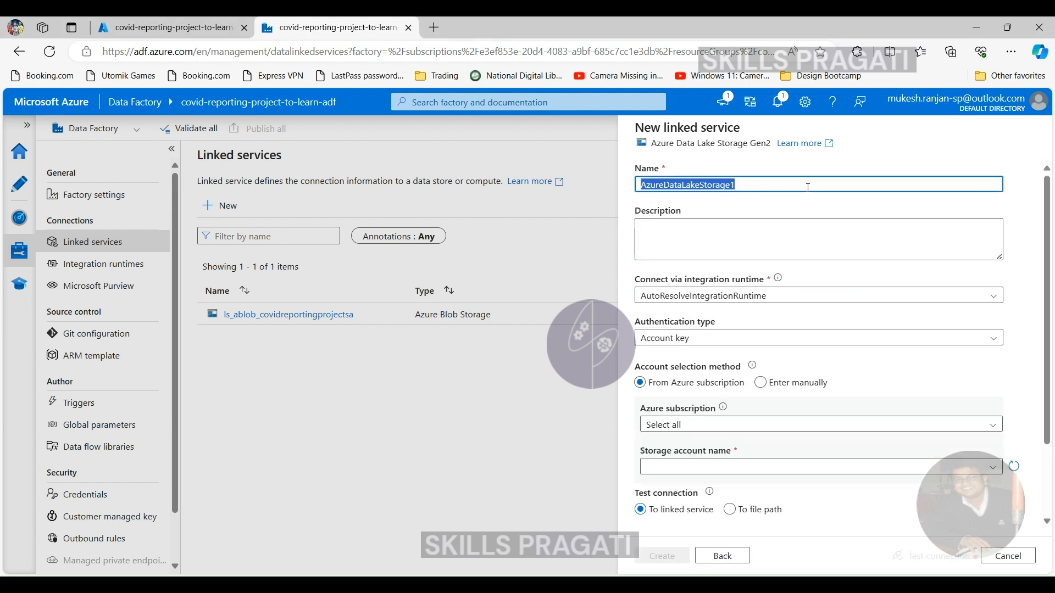
{"action": "type", "text": "ls_adls_covidreportinglearnadfdl"}
{"action": "key", "text": "Home"}
{"action": "key", "text": "Delete"}
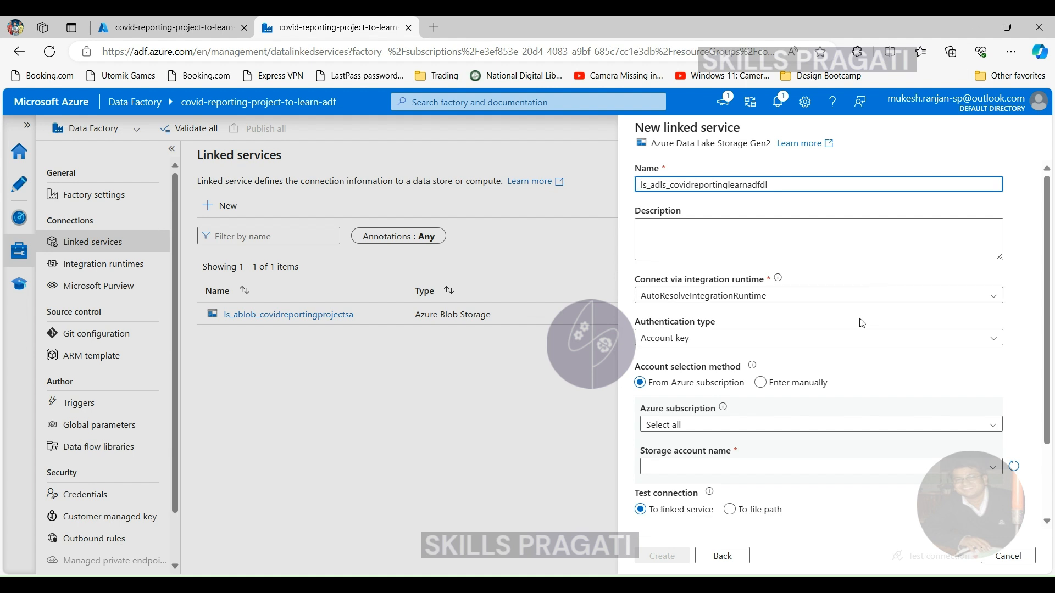
- Select the Free Trial subscription and the covidreportinglearnadfdl storage account for the Data Lake linked service
{"action": "left_click", "coordinate": [748, 424]}
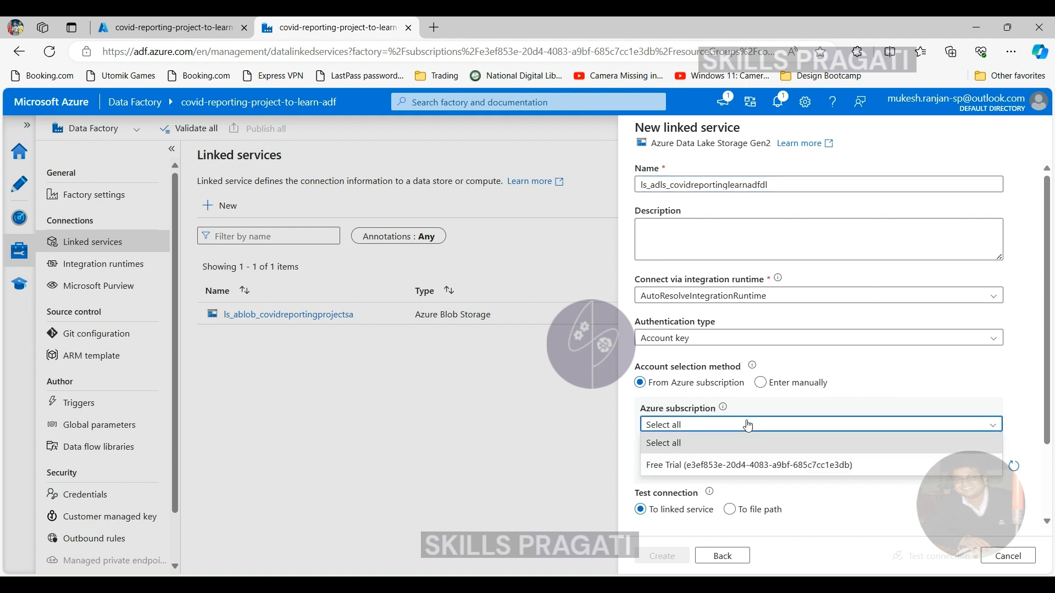
{"action": "left_click", "coordinate": [717, 465]}
{"action": "left_click", "coordinate": [725, 468]}
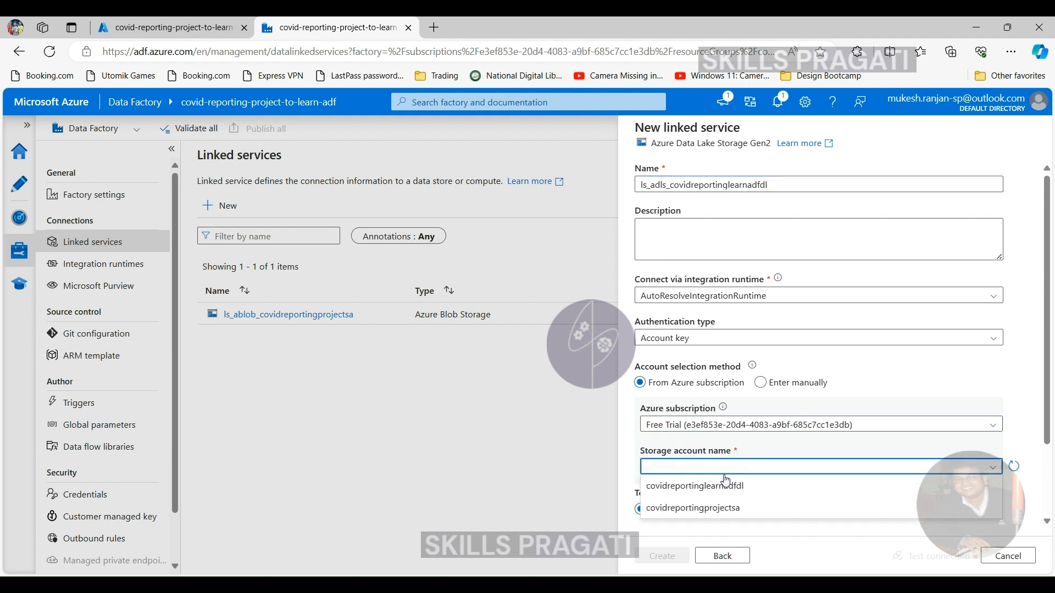
{"action": "left_click", "coordinate": [725, 488]}
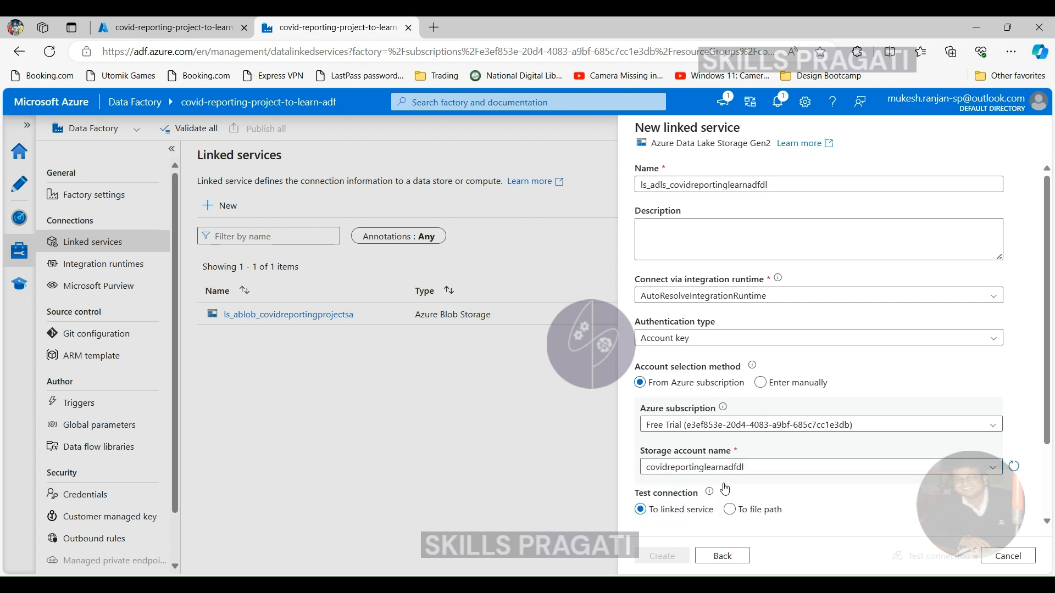
- Test the Data Lake Storage Gen2 linked service's connection and create the service
{"action": "scroll", "coordinate": [888, 473], "scroll_direction": "down", "scroll_amount": 2}
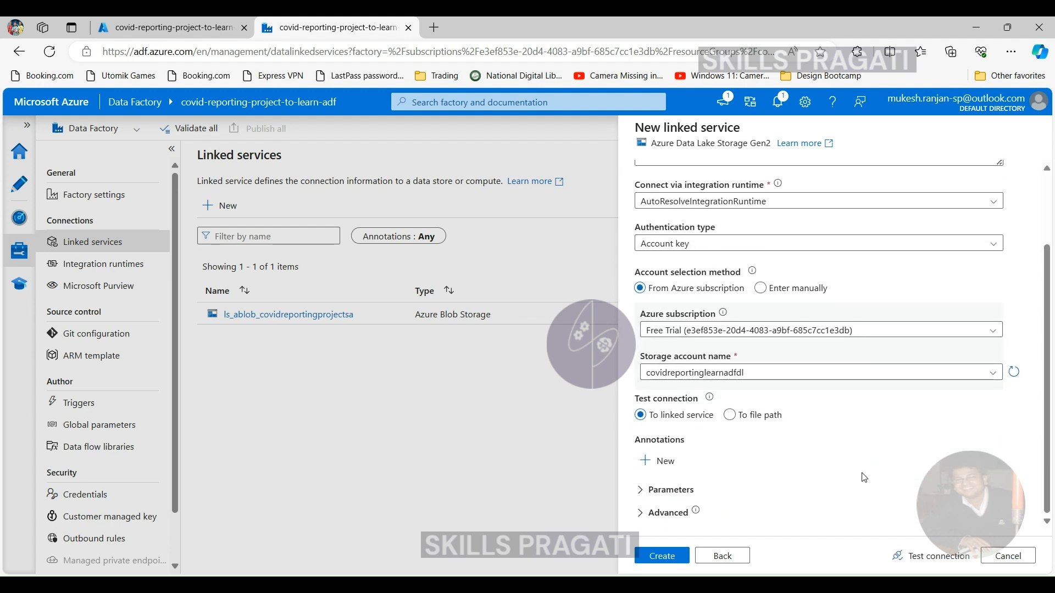
{"action": "left_click", "coordinate": [932, 557]}
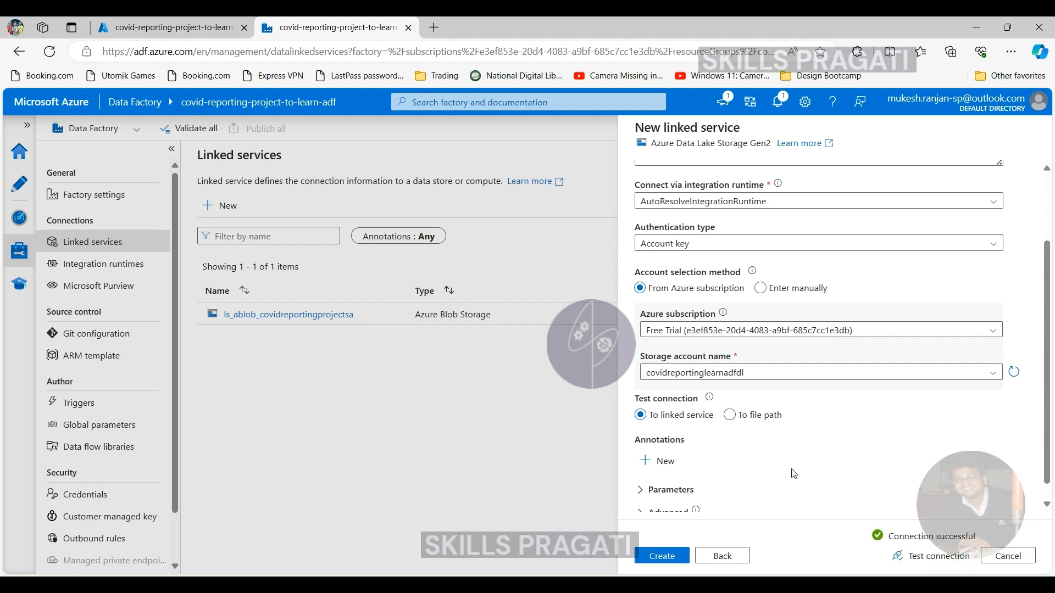
{"action": "left_click", "coordinate": [654, 561]}
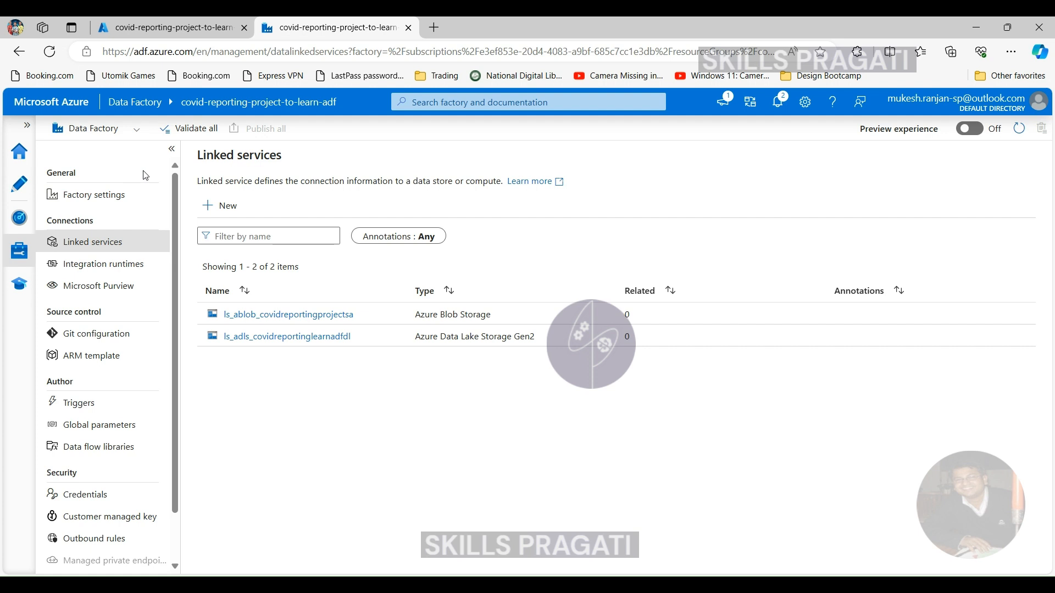
- Start a new dataset in the factory's authoring area, search the data stores for "blob" and choose Azure Blob Storage
{"action": "left_click", "coordinate": [13, 188]}
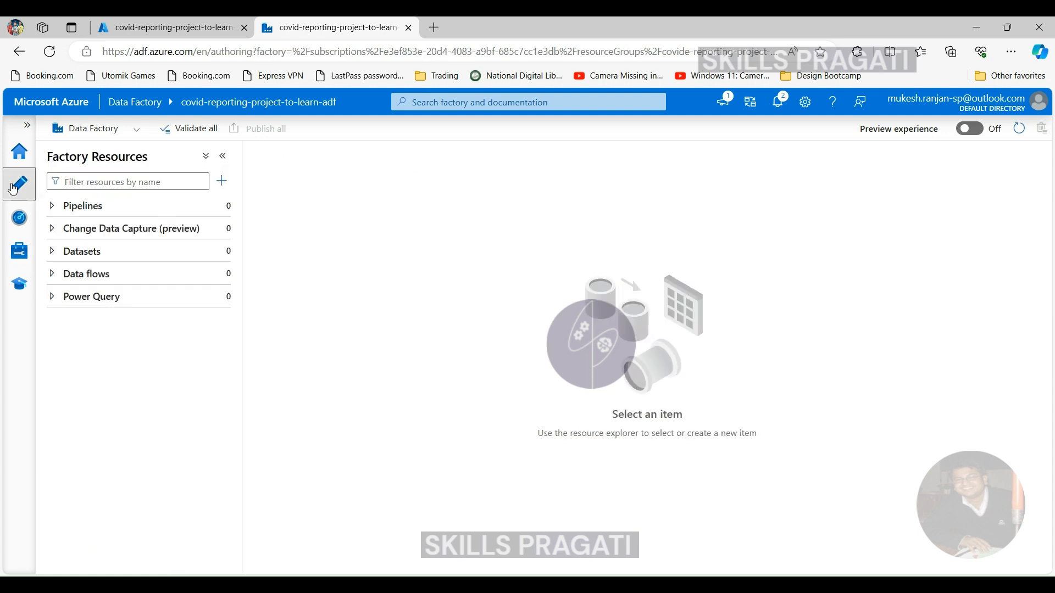
{"action": "left_click", "coordinate": [55, 255]}
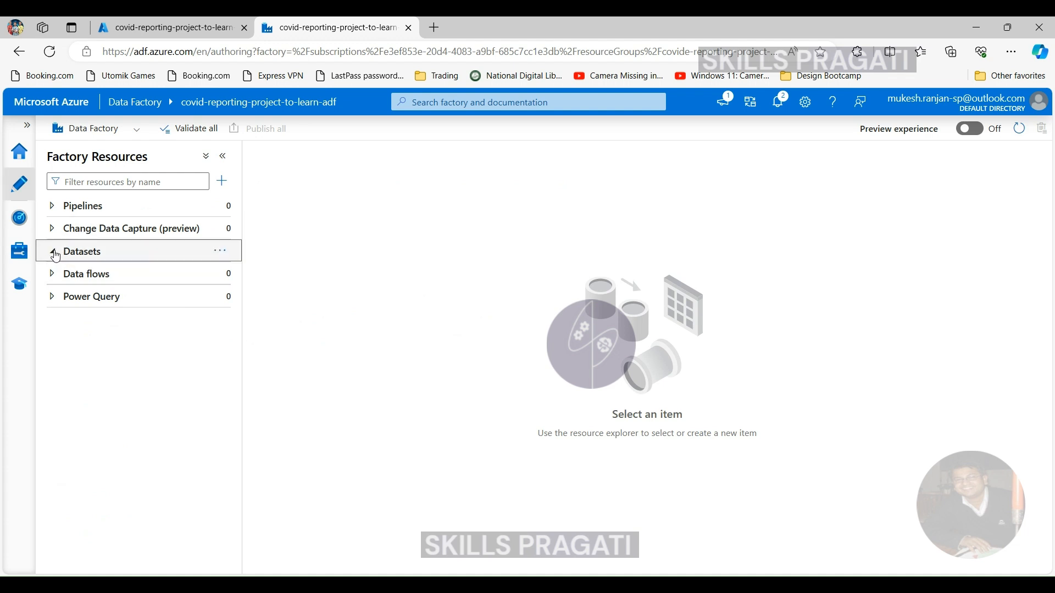
{"action": "left_click", "coordinate": [219, 251]}
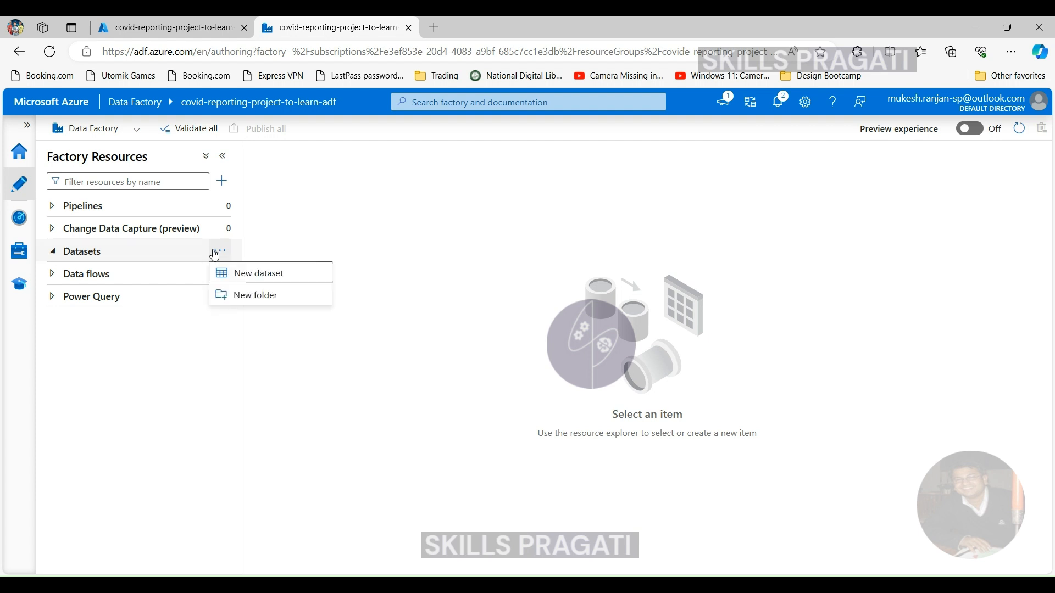
{"action": "left_click", "coordinate": [252, 275]}
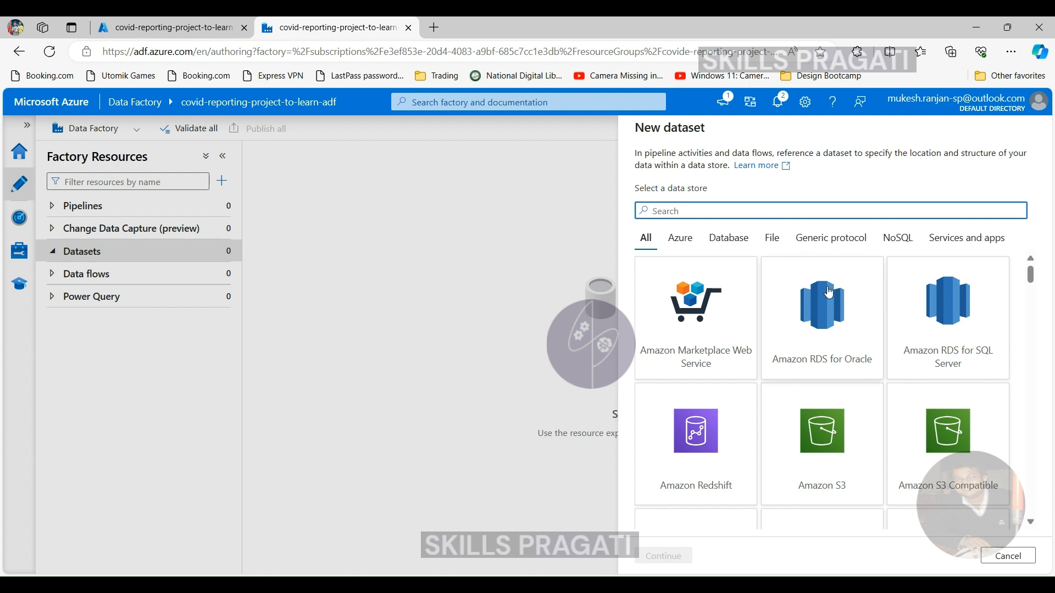
{"action": "type", "text": "blob"}
{"action": "left_click", "coordinate": [694, 320]}
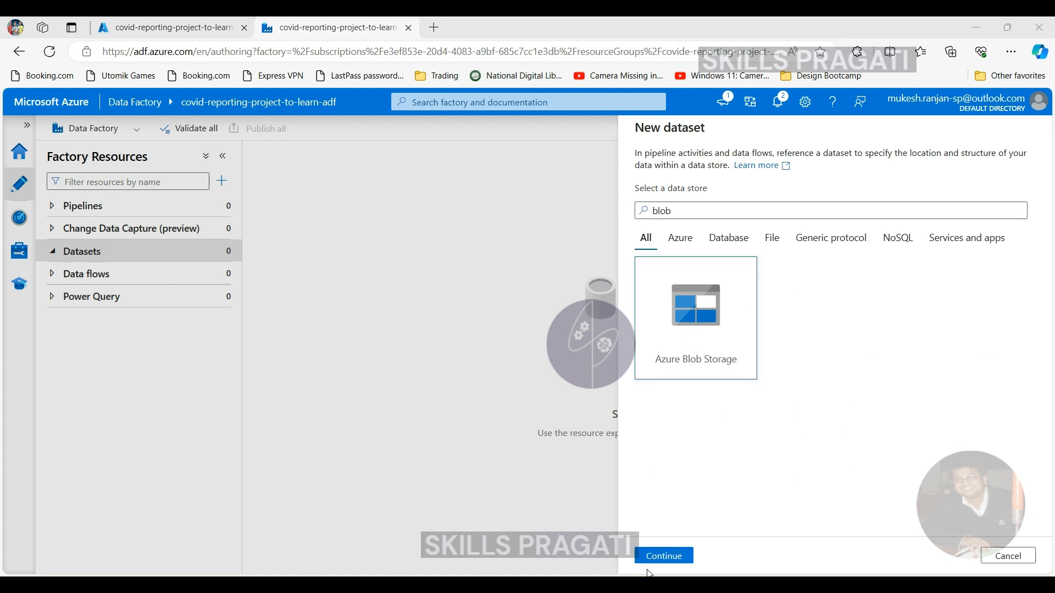
{"action": "left_click", "coordinate": [663, 556]}
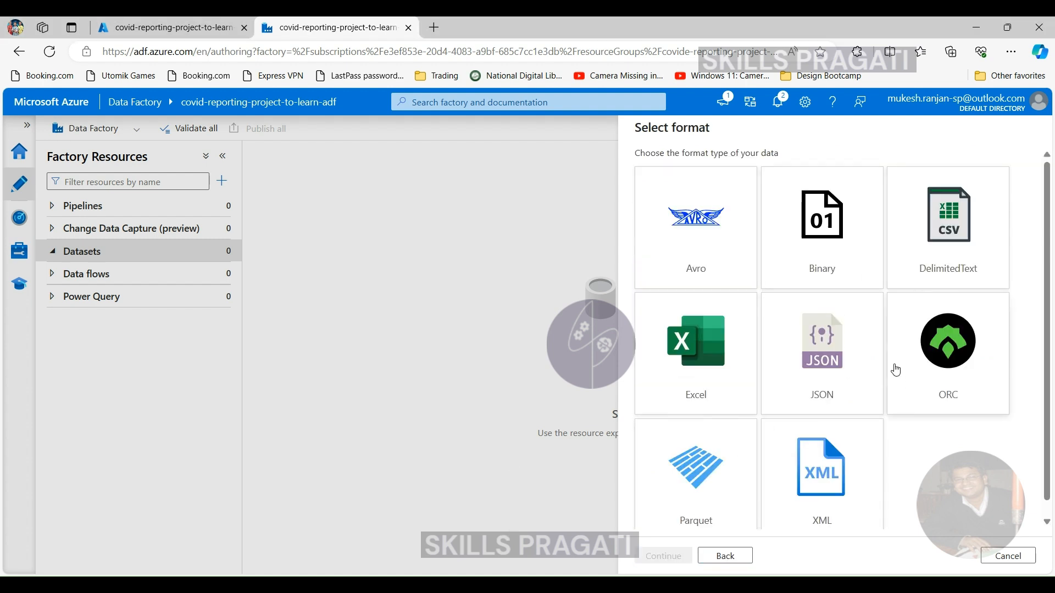
- Choose the DelimitedText format, name the dataset ds_crp_population_raw_gz and link it to ls_ablob_covidreportingprojectsa
{"action": "left_click", "coordinate": [960, 216]}
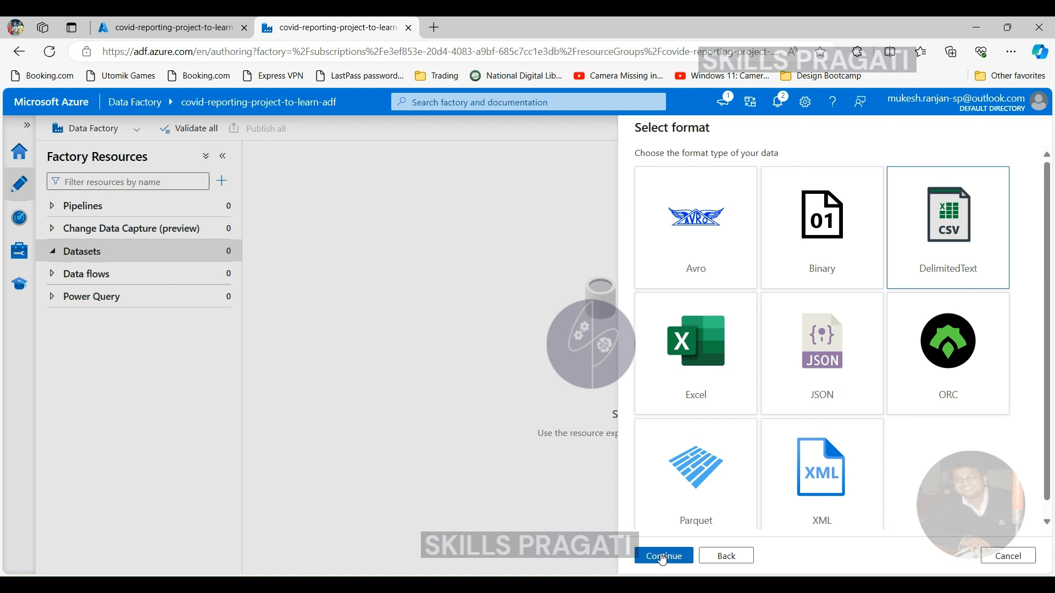
{"action": "left_click", "coordinate": [663, 556]}
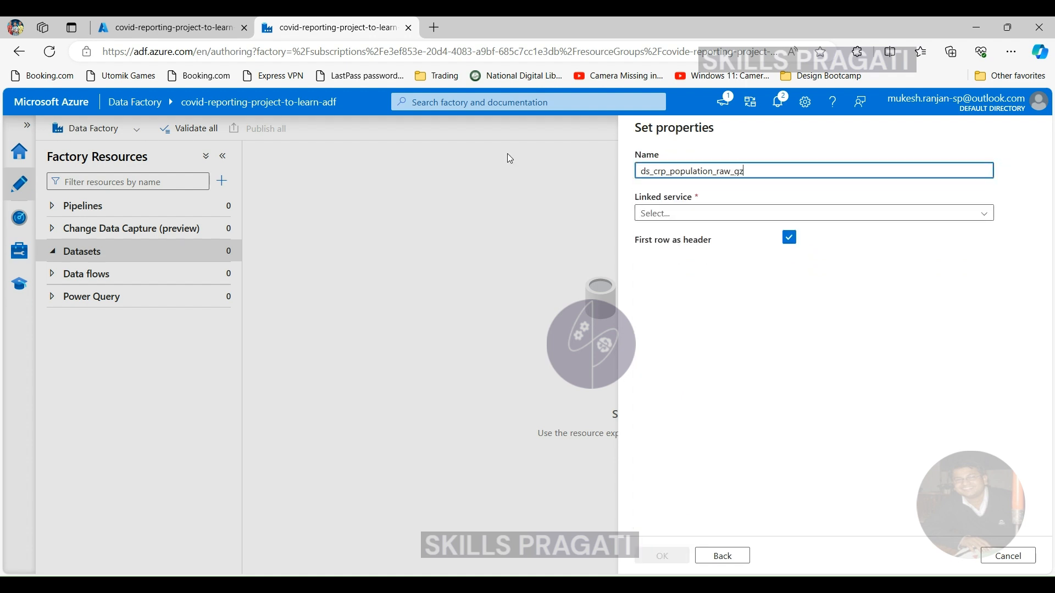
{"action": "left_click", "coordinate": [709, 214]}
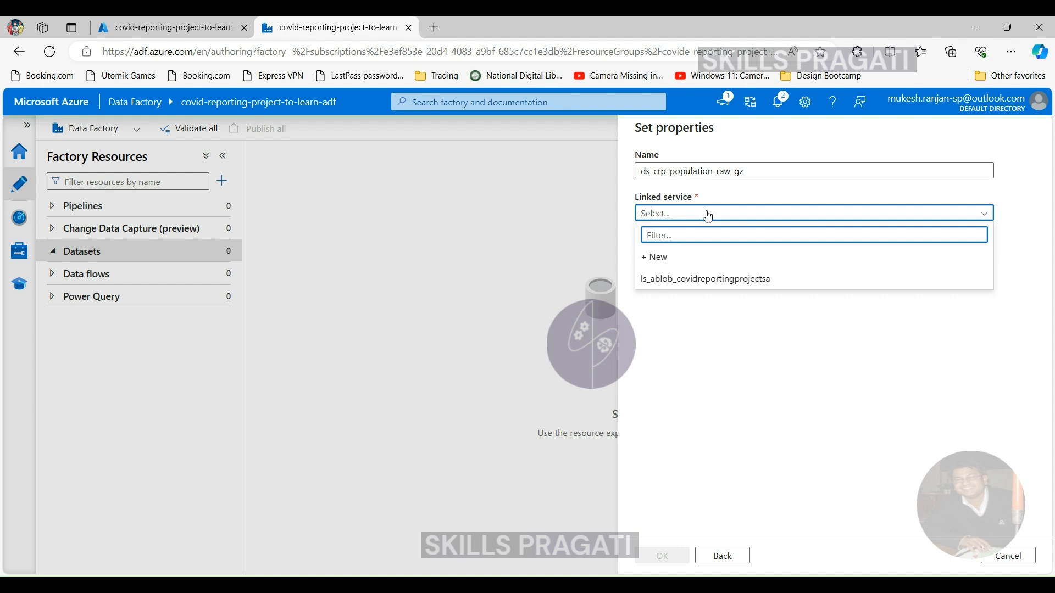
{"action": "left_click", "coordinate": [701, 280]}
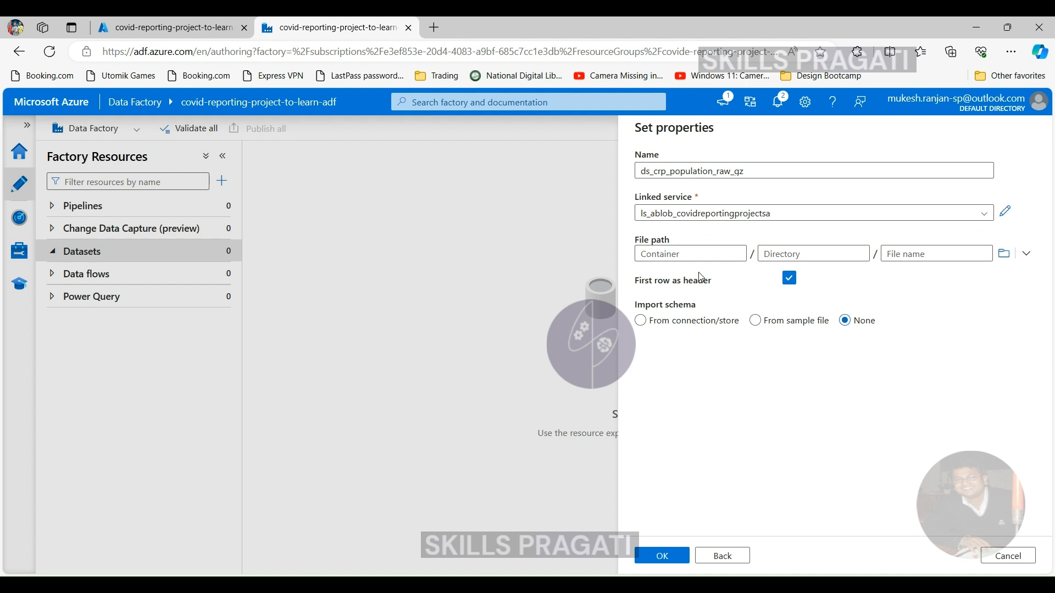
- Set the file path to population_by_age.tsv.gz in the population container and create the dataset with schema import set to None
{"action": "left_click", "coordinate": [701, 254]}
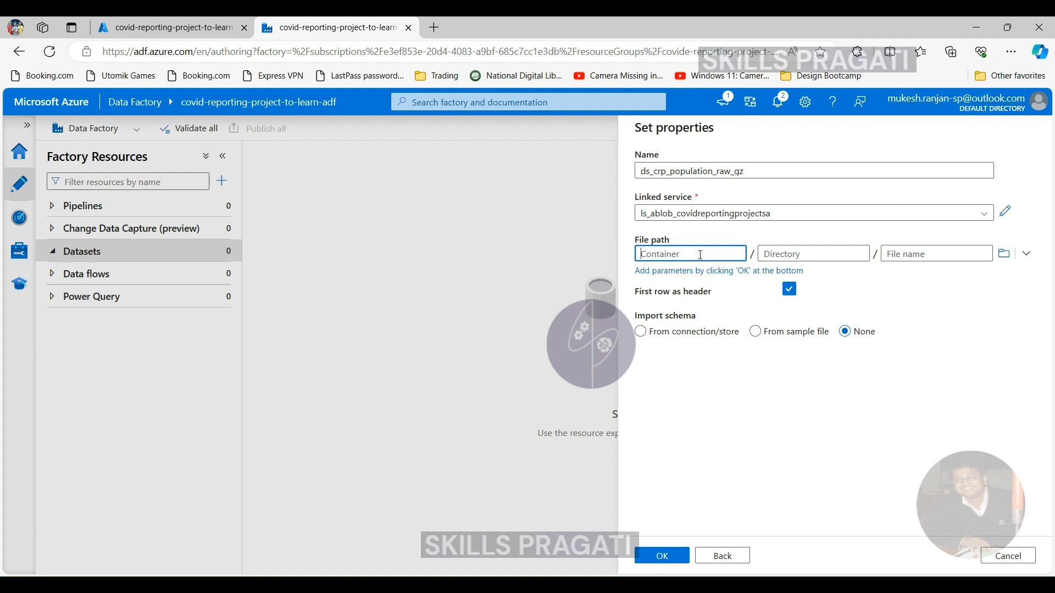
{"action": "left_click", "coordinate": [1004, 254]}
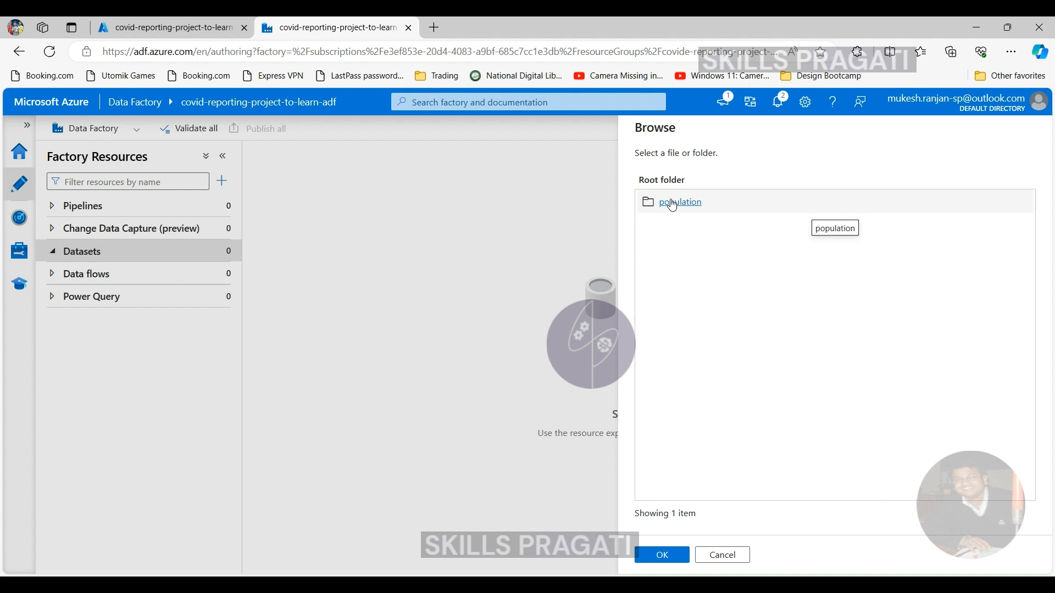
{"action": "left_click", "coordinate": [672, 203]}
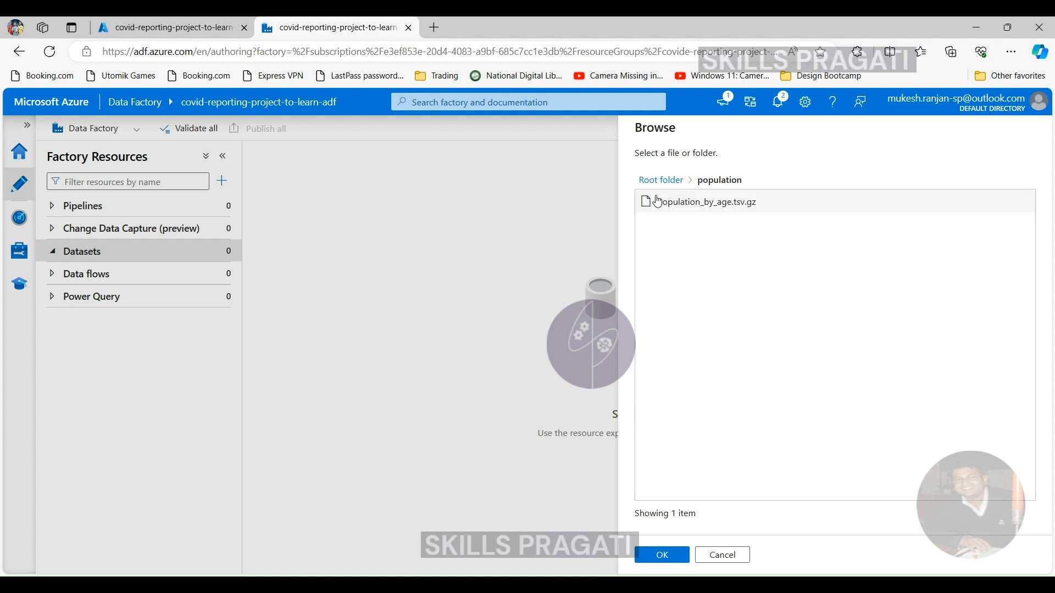
{"action": "left_click", "coordinate": [667, 202]}
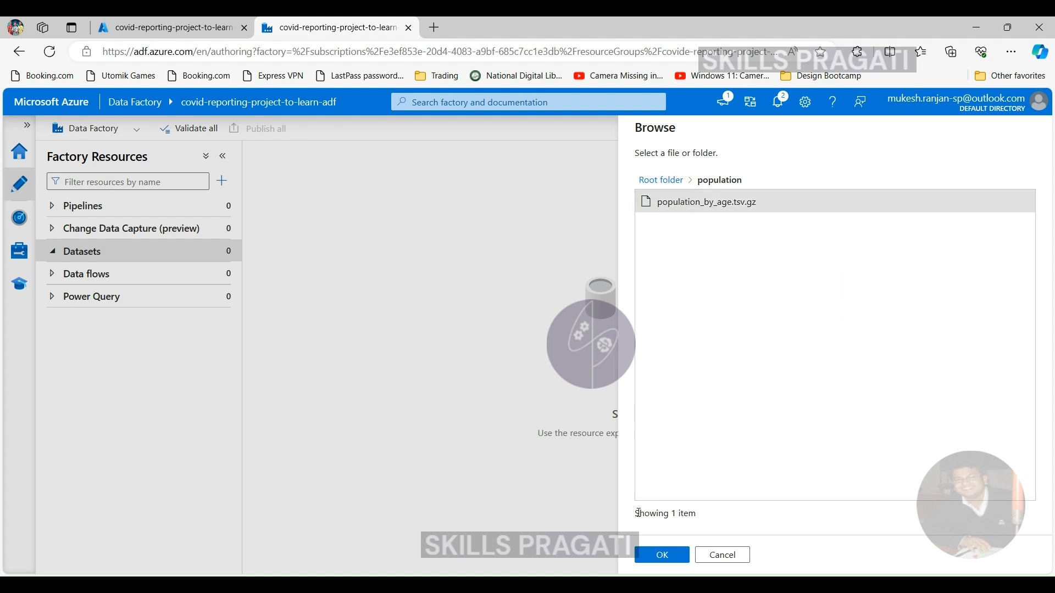
{"action": "left_click", "coordinate": [661, 557]}
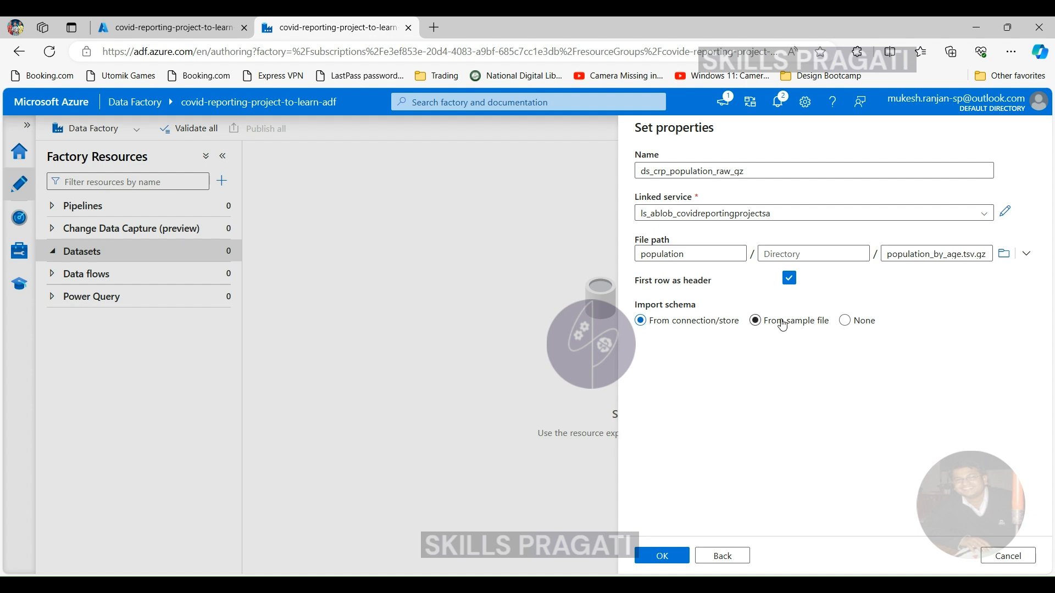
{"action": "left_click", "coordinate": [845, 321]}
{"action": "left_click", "coordinate": [668, 556]}
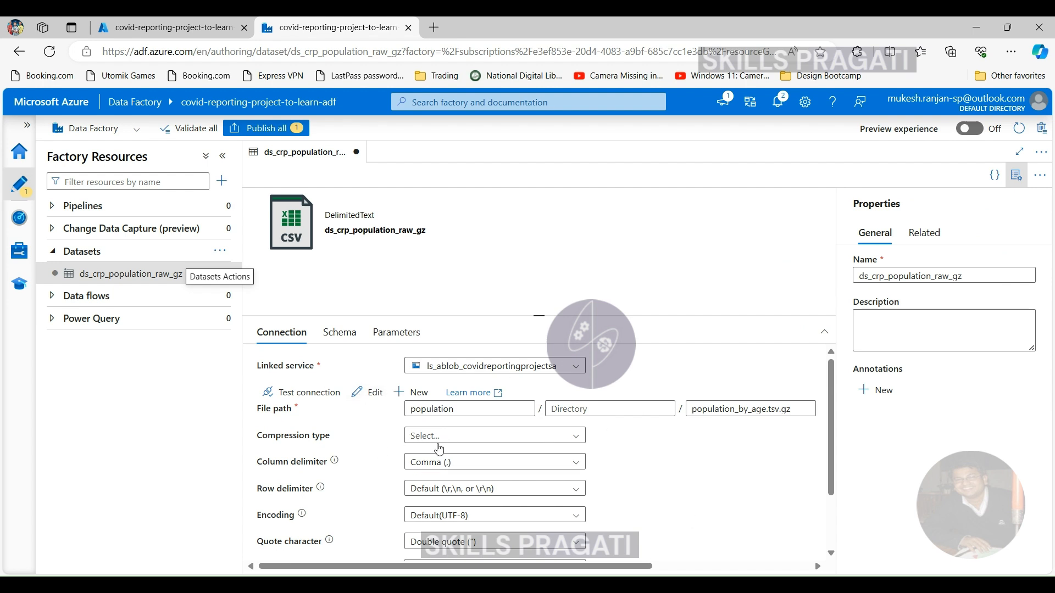
{"action": "scroll", "coordinate": [331, 446], "scroll_direction": "down", "scroll_amount": 1}
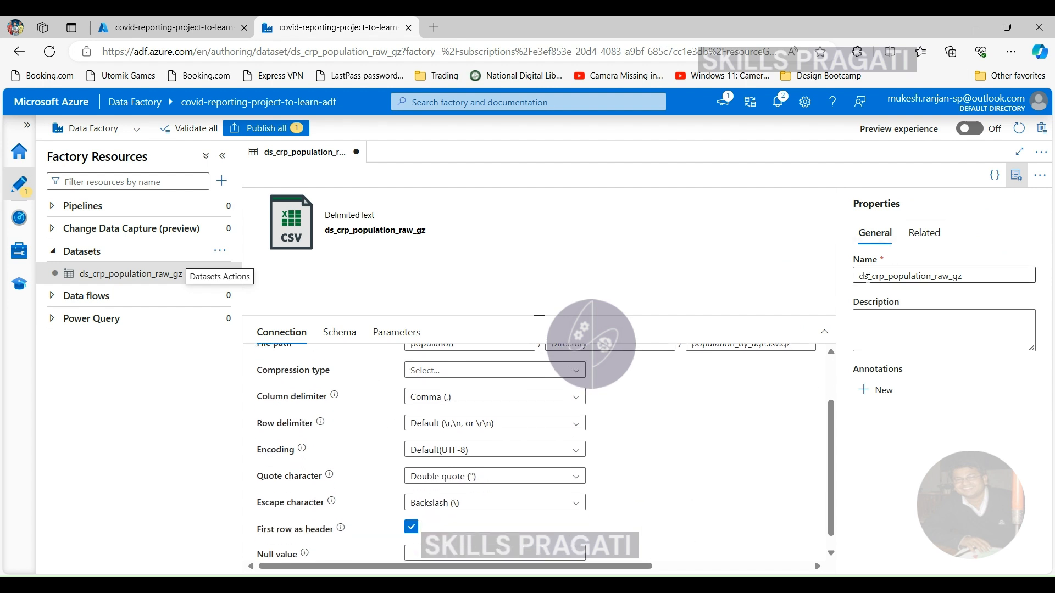
{"action": "double_click", "coordinate": [907, 276]}
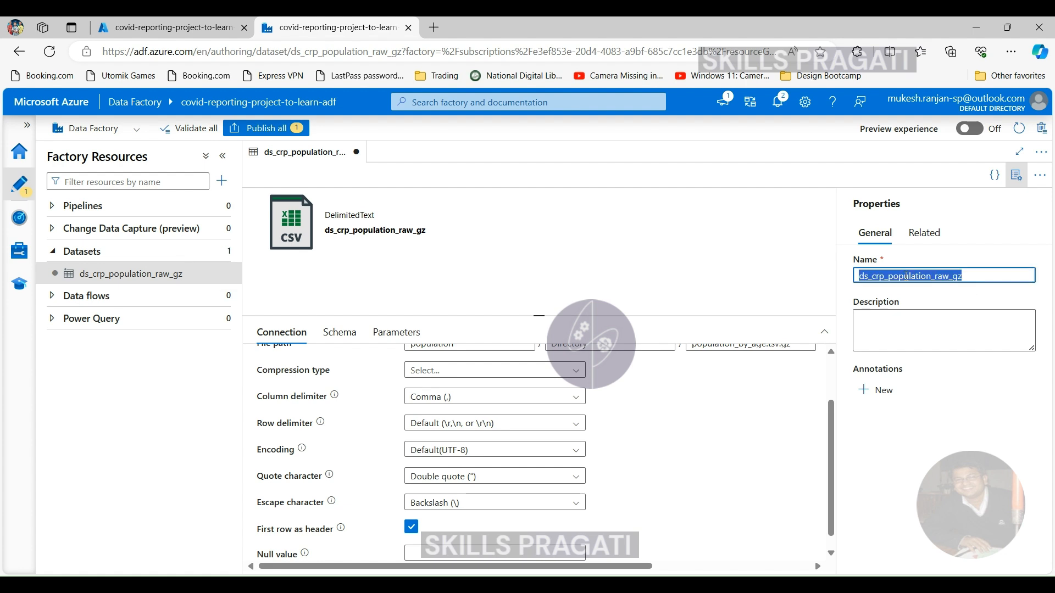
{"action": "left_click", "coordinate": [902, 321]}
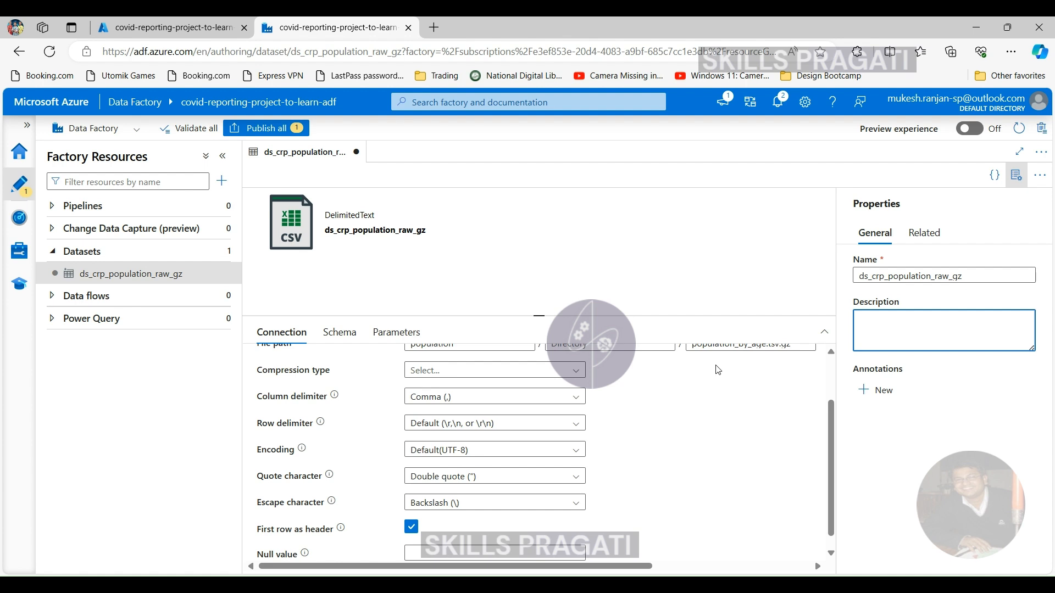
- Set the population dataset's compression type to gzip (.gz) and its compression level to Optimal
{"action": "scroll", "coordinate": [321, 439], "scroll_direction": "up", "scroll_amount": 1}
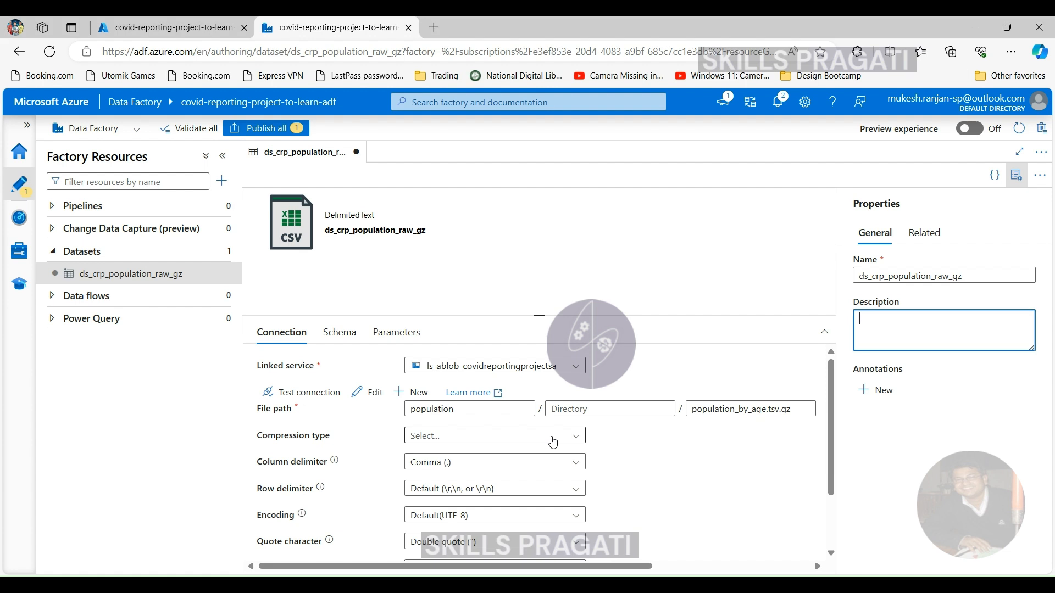
{"action": "left_click", "coordinate": [551, 444]}
{"action": "left_click", "coordinate": [461, 476]}
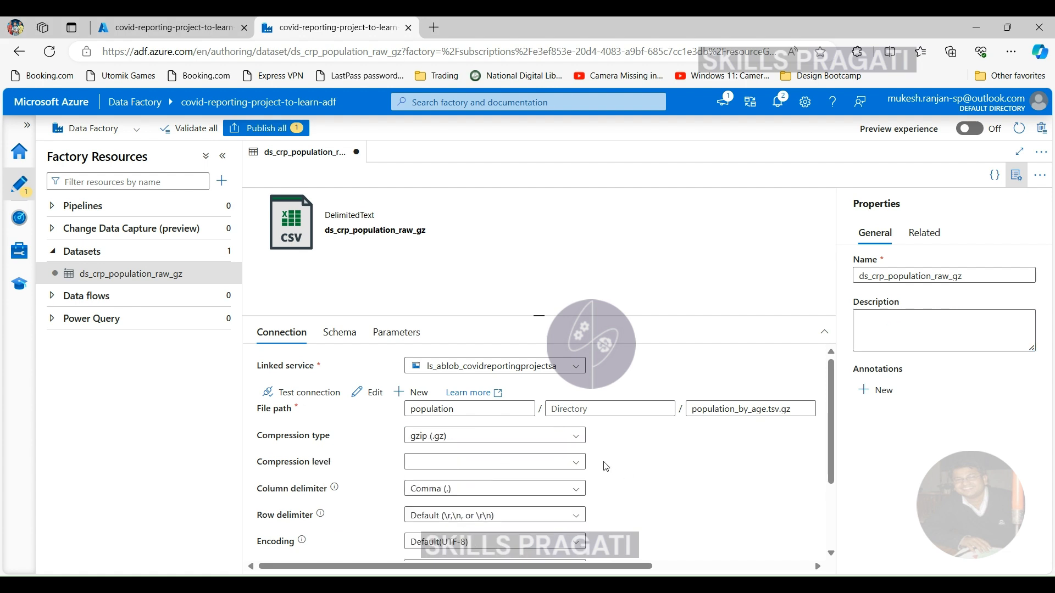
{"action": "left_click", "coordinate": [522, 462]}
{"action": "left_click", "coordinate": [430, 503]}
- Set the population dataset's column delimiter to Tab (\t)
{"action": "left_click", "coordinate": [572, 497]}
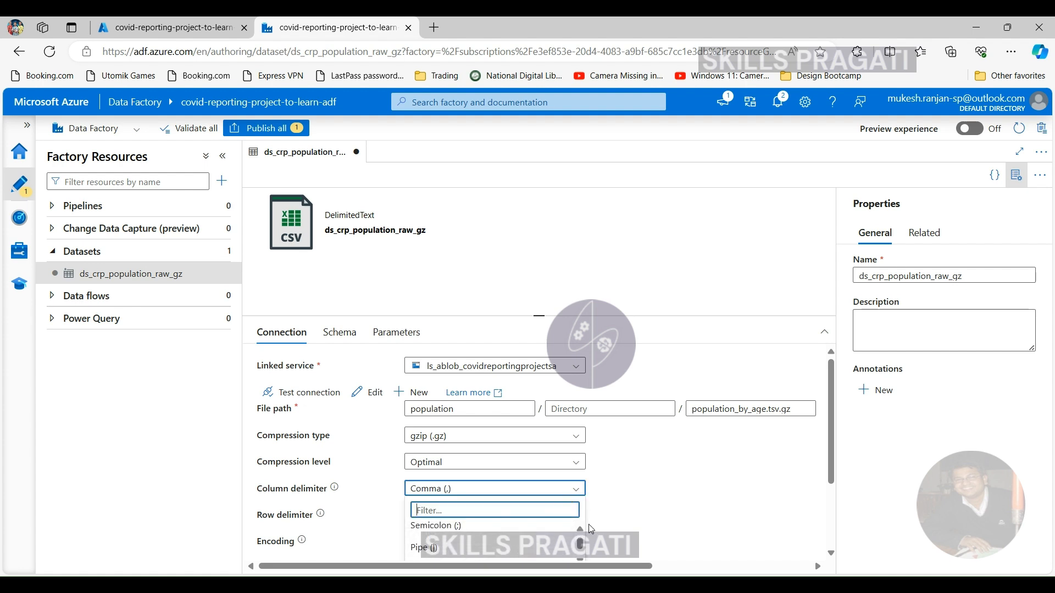
{"action": "scroll", "coordinate": [792, 467], "scroll_direction": "down", "scroll_amount": 2}
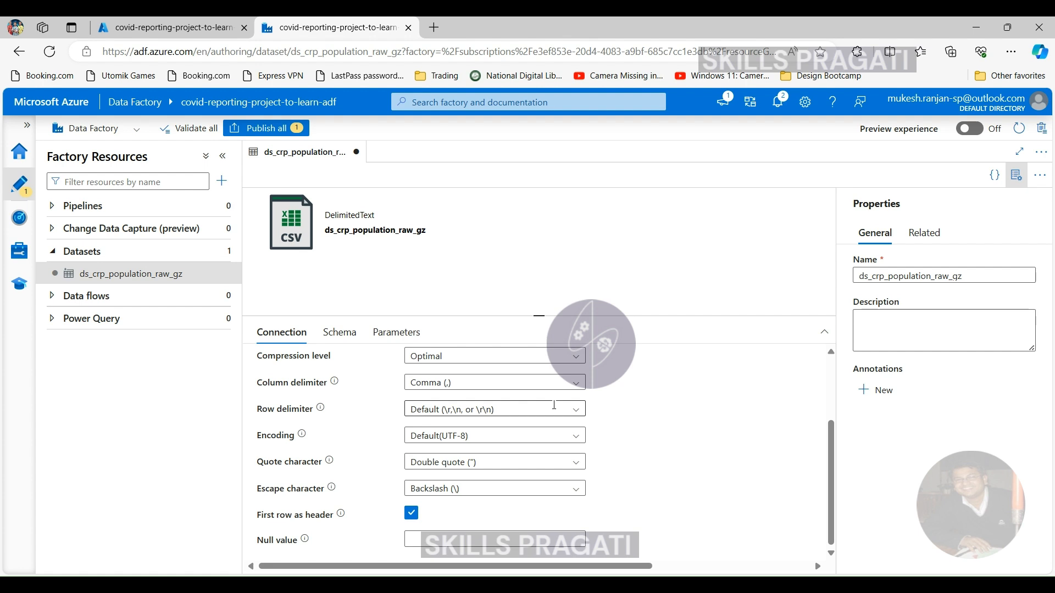
{"action": "left_click", "coordinate": [560, 382]}
{"action": "left_click", "coordinate": [576, 383]}
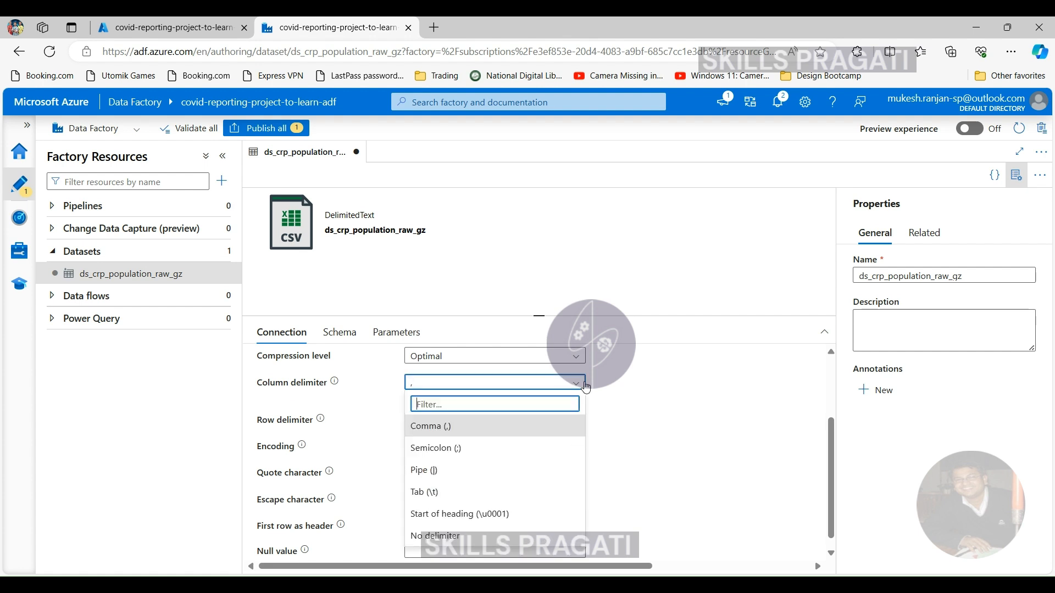
{"action": "left_click", "coordinate": [506, 492]}
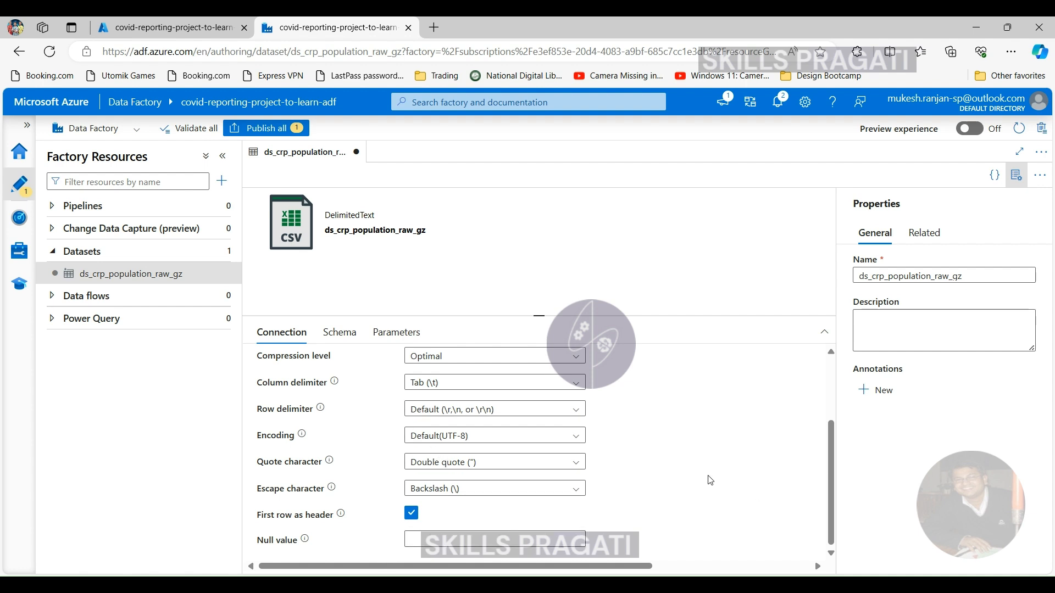
{"action": "left_click", "coordinate": [338, 343]}
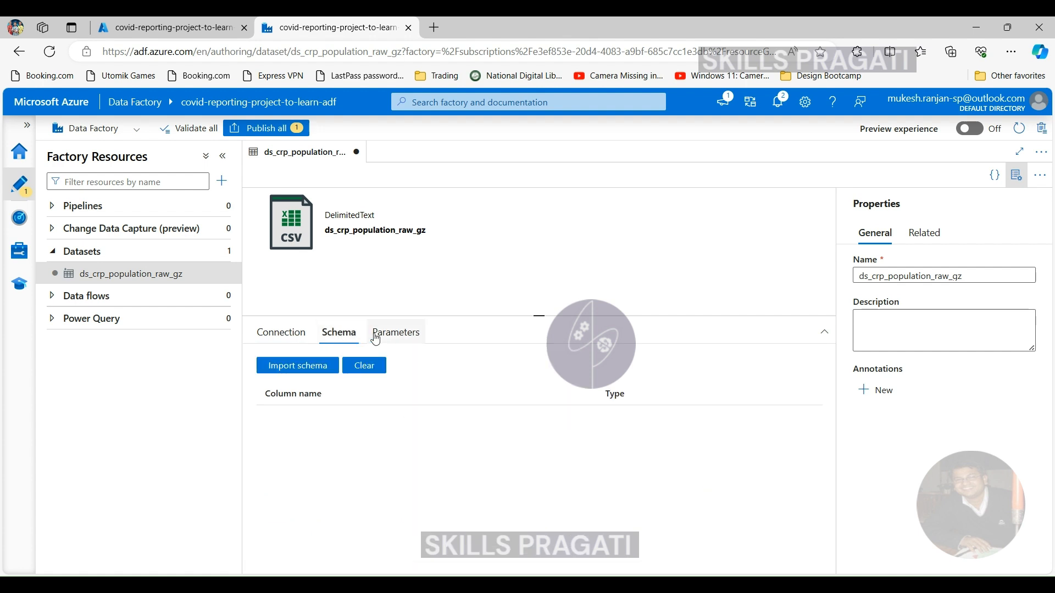
{"action": "left_click", "coordinate": [376, 341]}
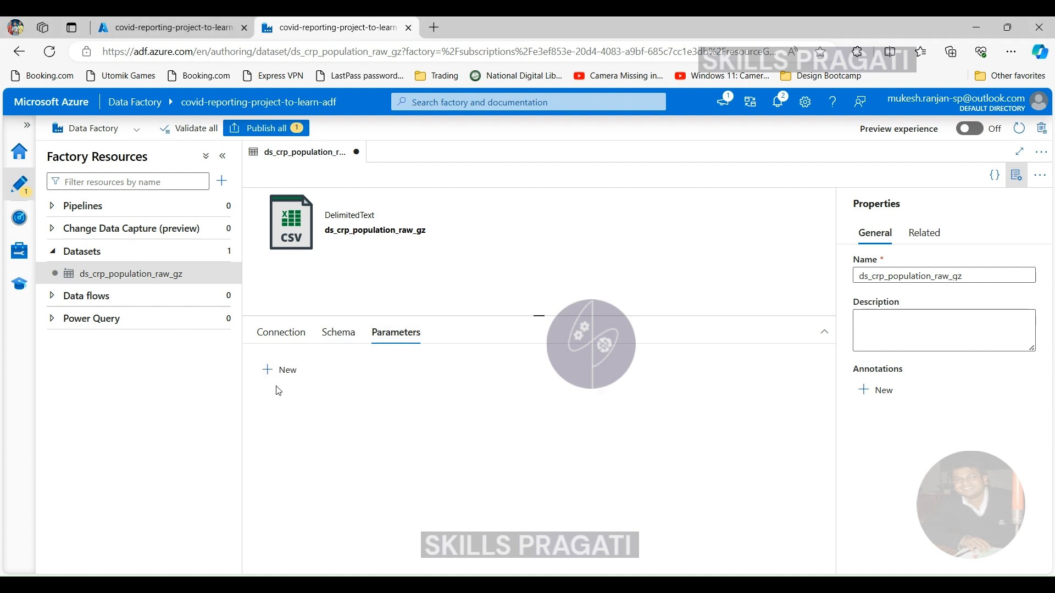
{"action": "left_click", "coordinate": [281, 333]}
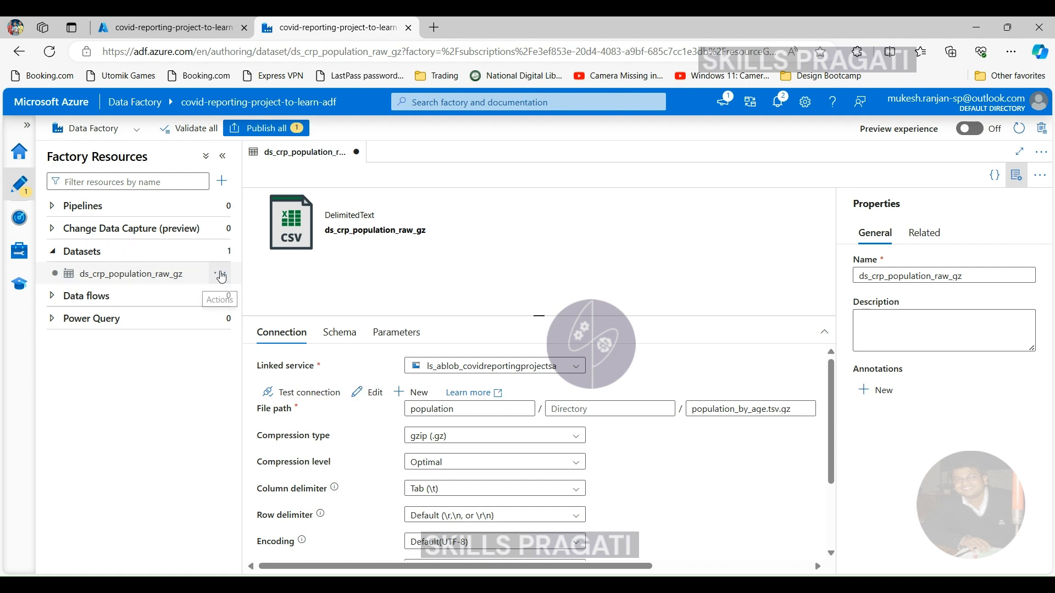
- Start a second dataset, search the data stores for "gen" and choose Azure Data Lake Storage Gen2
{"action": "left_click", "coordinate": [222, 274]}
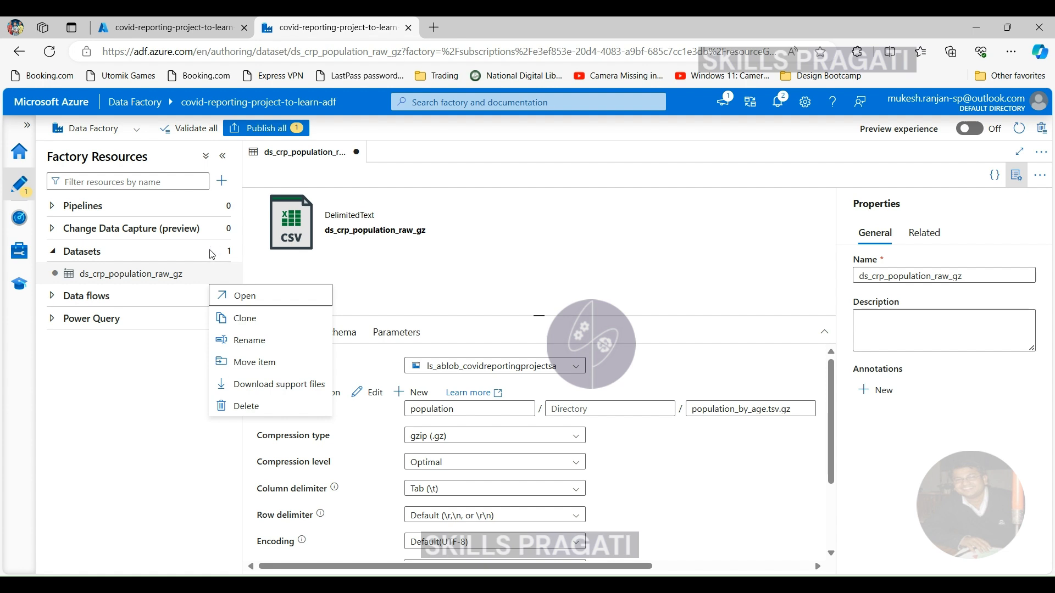
{"action": "left_click", "coordinate": [220, 251]}
{"action": "left_click", "coordinate": [219, 251]}
{"action": "left_click", "coordinate": [247, 273]}
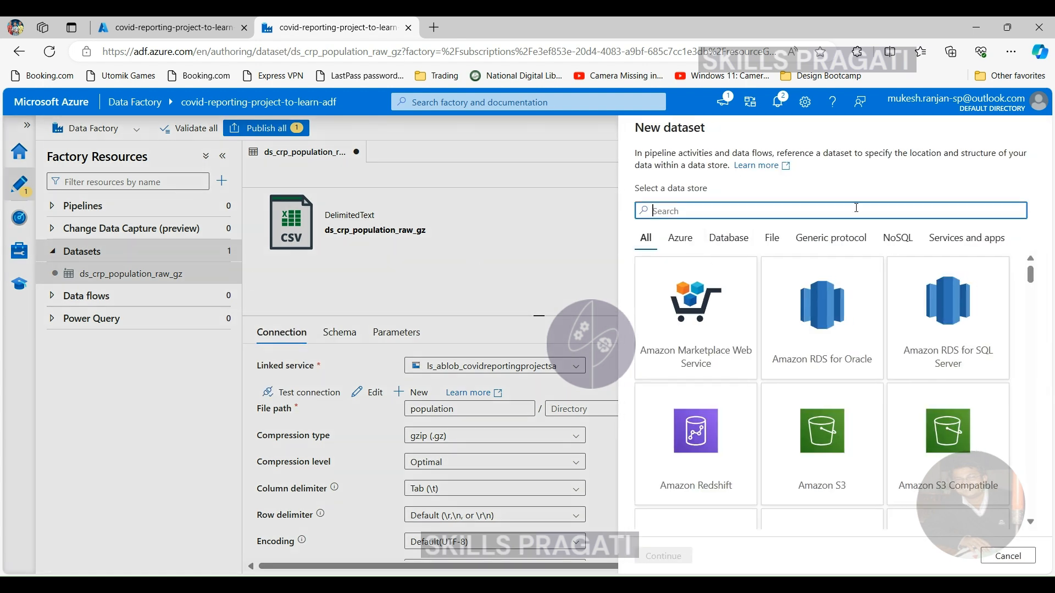
{"action": "type", "text": "gen"}
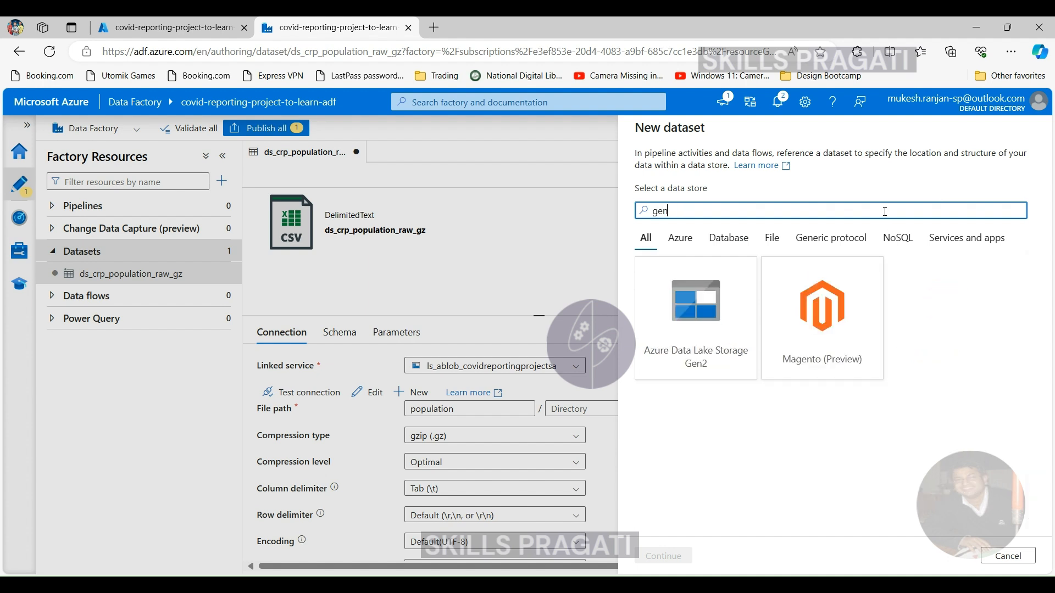
{"action": "left_click", "coordinate": [708, 308]}
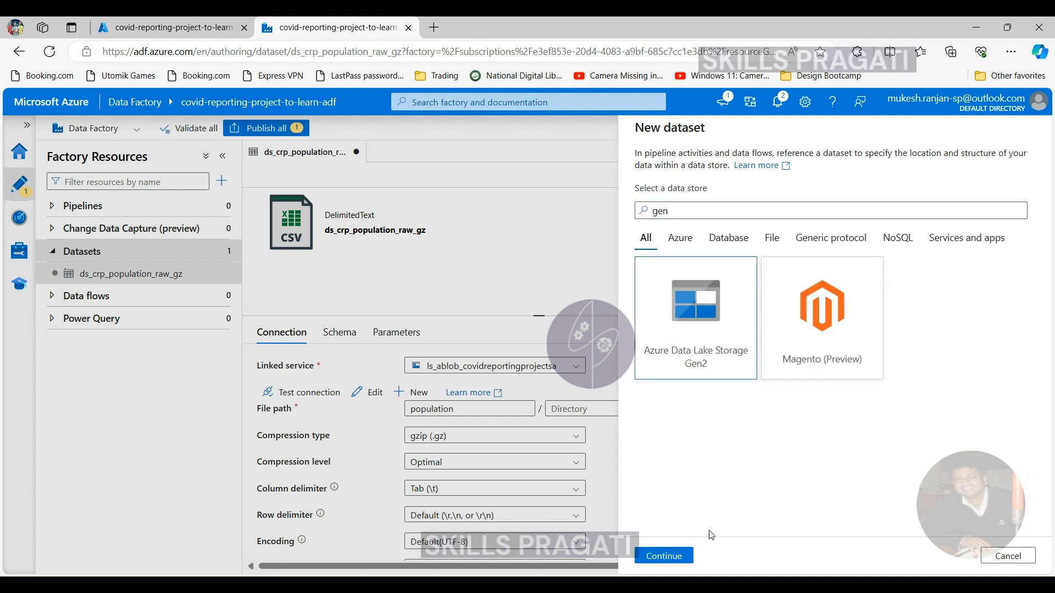
{"action": "left_click", "coordinate": [665, 555]}
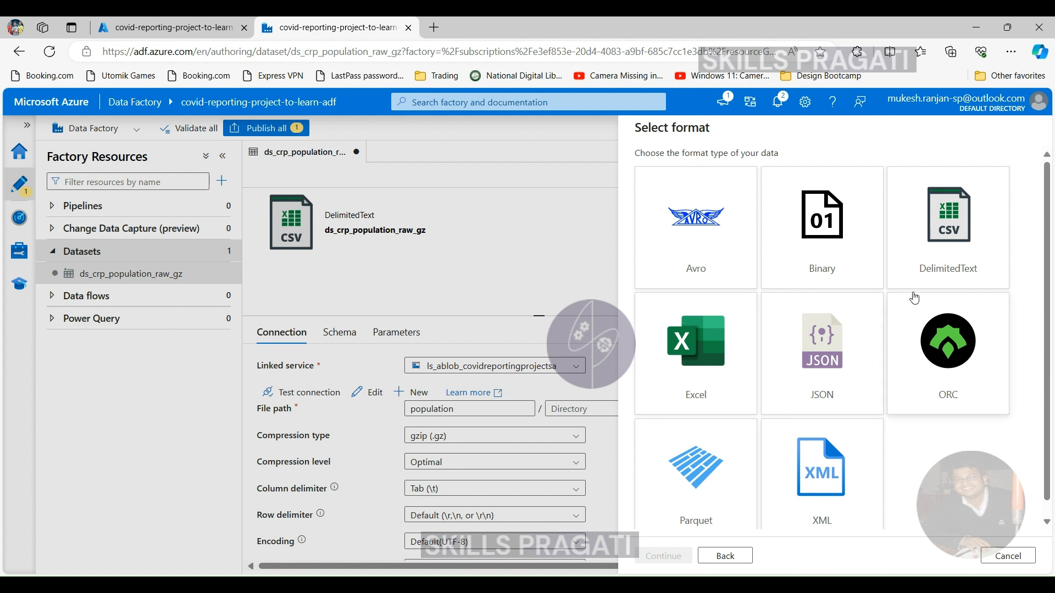
- Make the Data Lake dataset a DelimitedText one named ds_crp_population_raw_tsv, using the linked service ls_adls_covidreportinglearnadfdl
{"action": "left_click", "coordinate": [954, 228]}
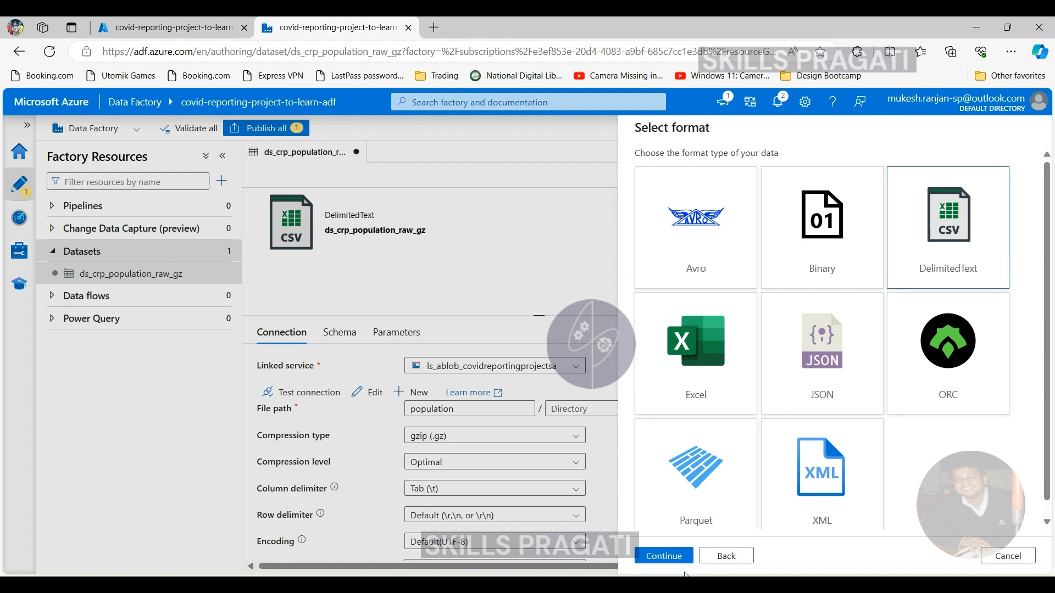
{"action": "left_click", "coordinate": [664, 556]}
{"action": "left_click", "coordinate": [707, 170]}
{"action": "left_click_drag", "start_coordinate": [706, 170], "coordinate": [569, 174]}
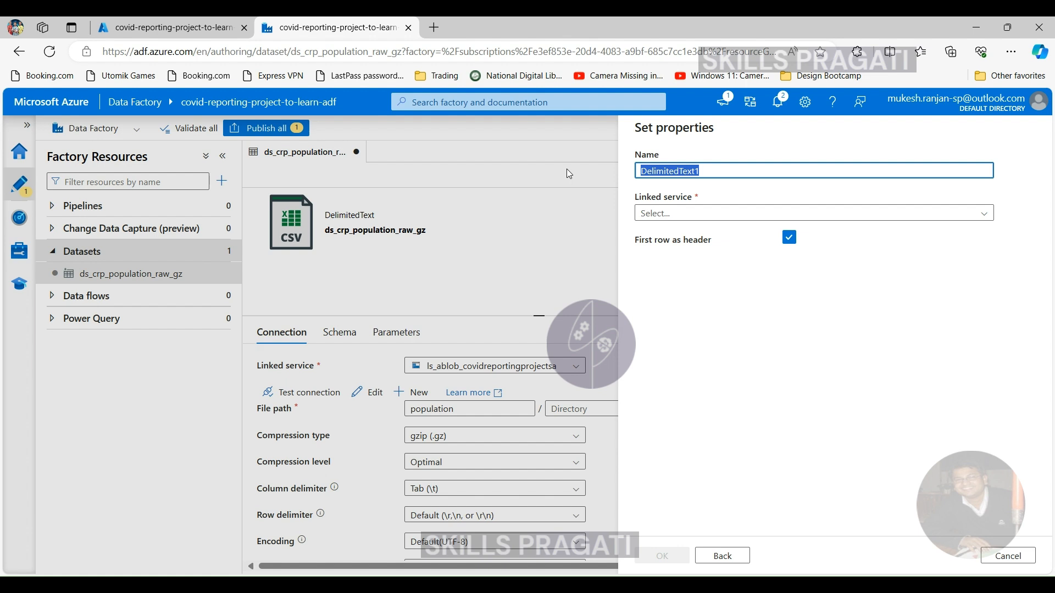
{"action": "type", "text": "ds"}
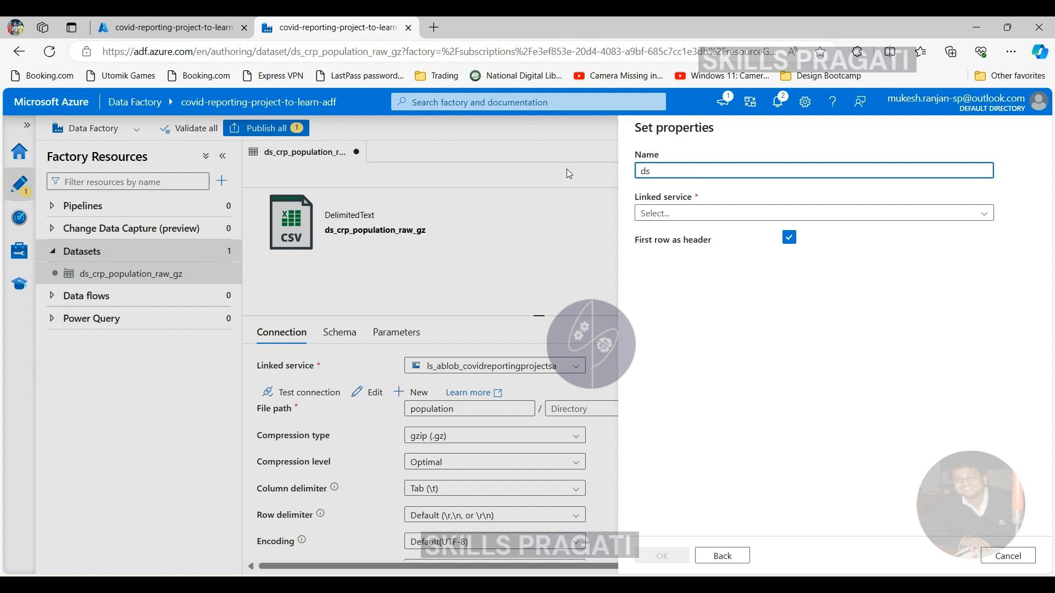
{"action": "type", "text": "_crp_population_raw_tsv"}
{"action": "left_click", "coordinate": [814, 214]}
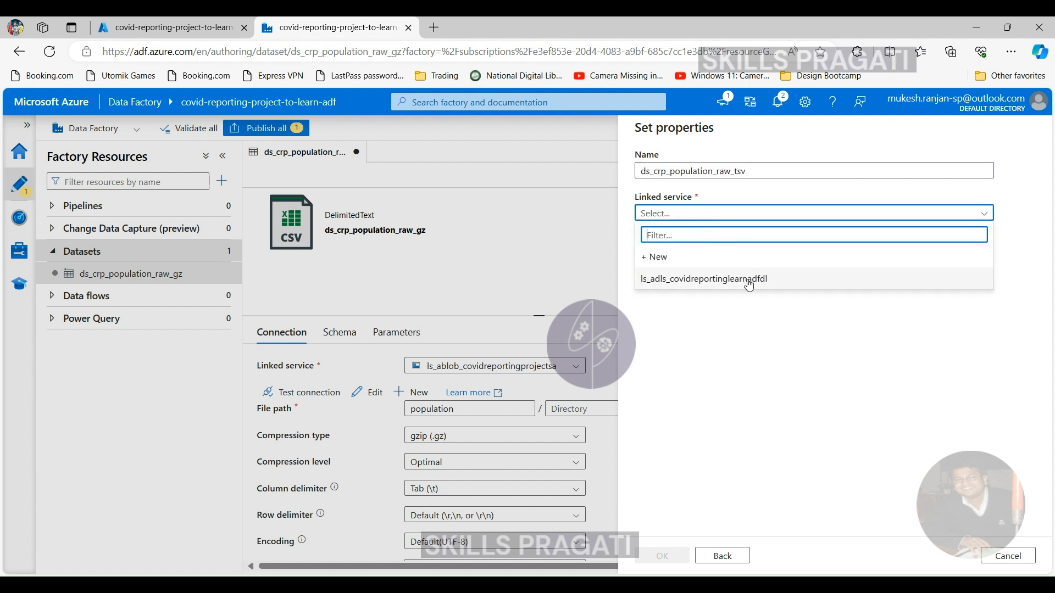
{"action": "left_click", "coordinate": [749, 281]}
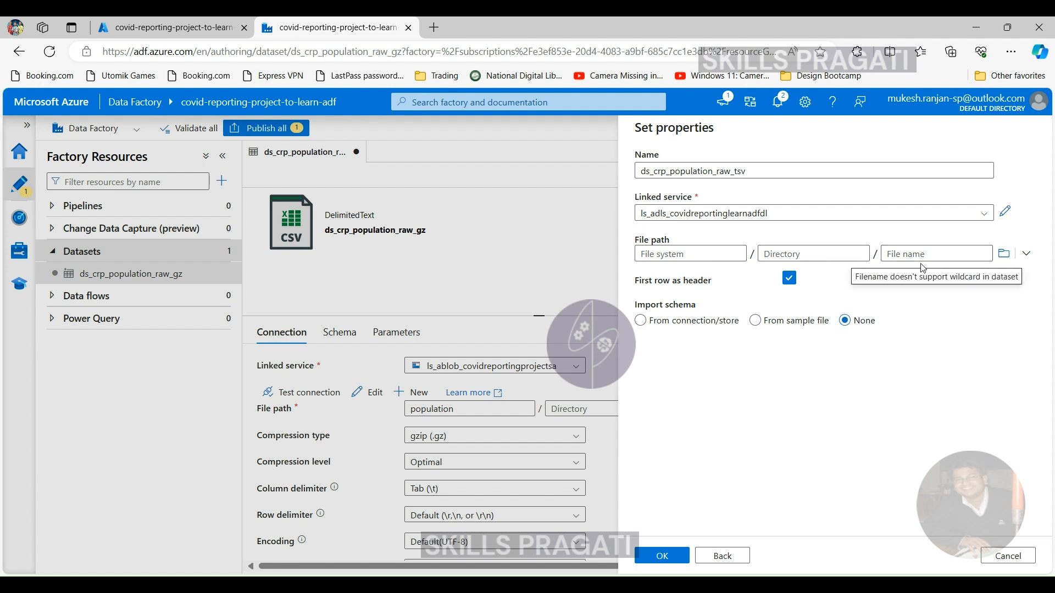
- Set the file path to population_by_age.tsv in the raw file system and create the dataset with import schema set to None
{"action": "left_click", "coordinate": [1004, 253]}
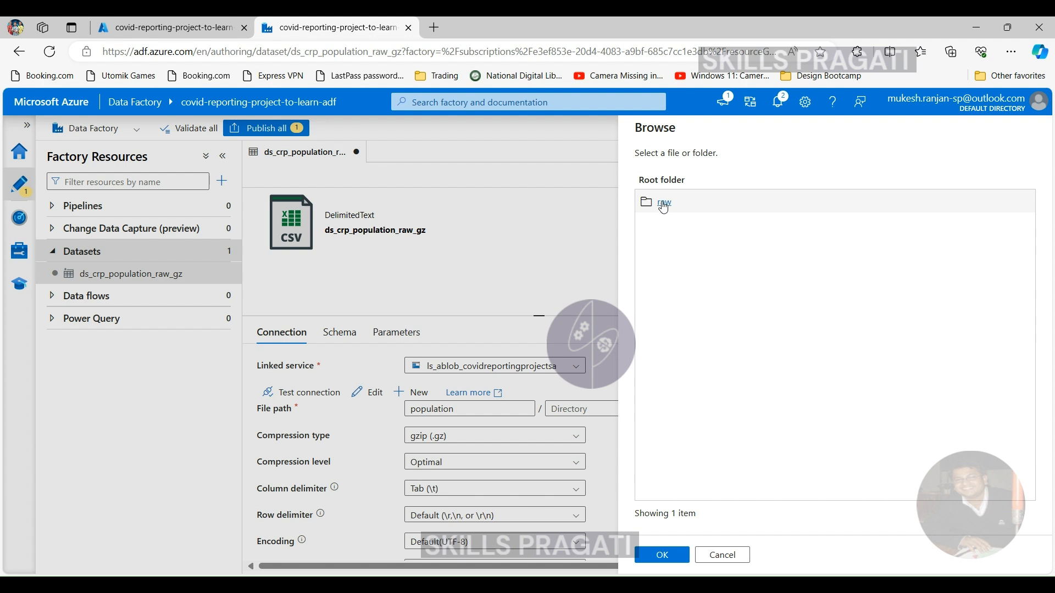
{"action": "double_click", "coordinate": [661, 203]}
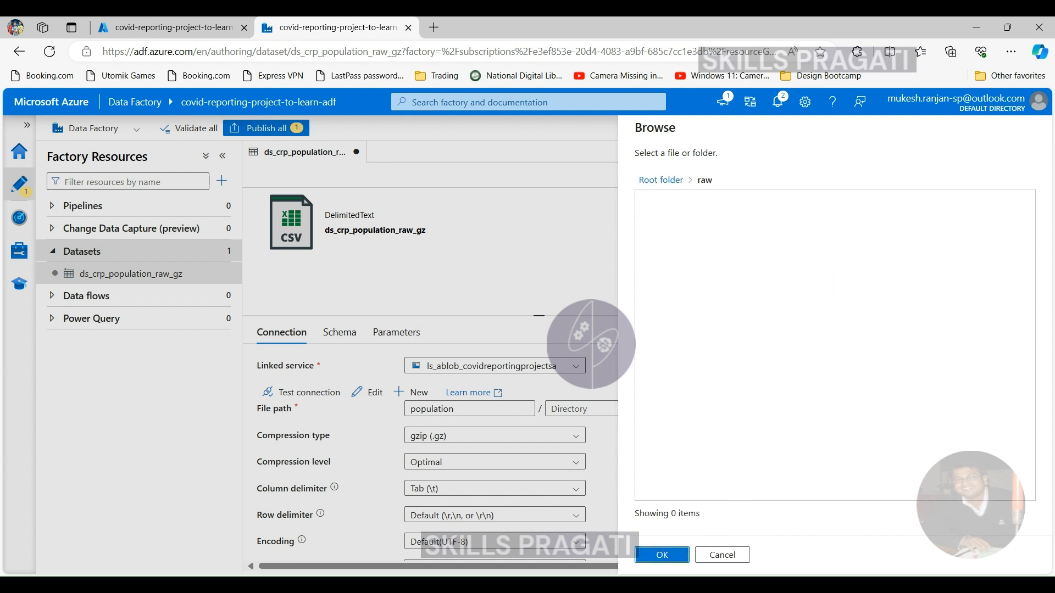
{"action": "left_click", "coordinate": [661, 556]}
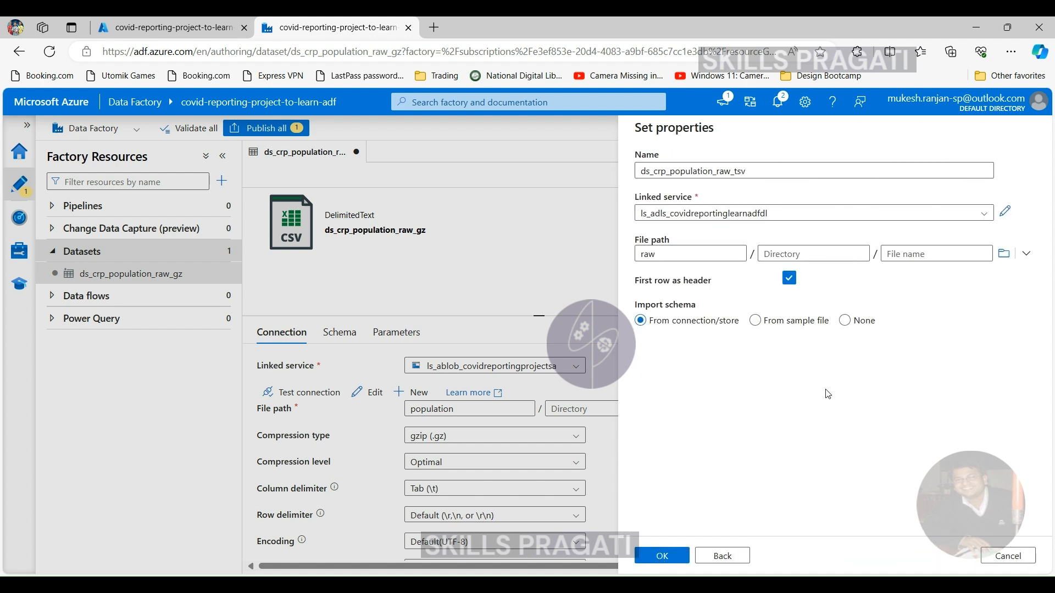
{"action": "left_click", "coordinate": [923, 252]}
{"action": "type", "text": "population_by_age.tsv"}
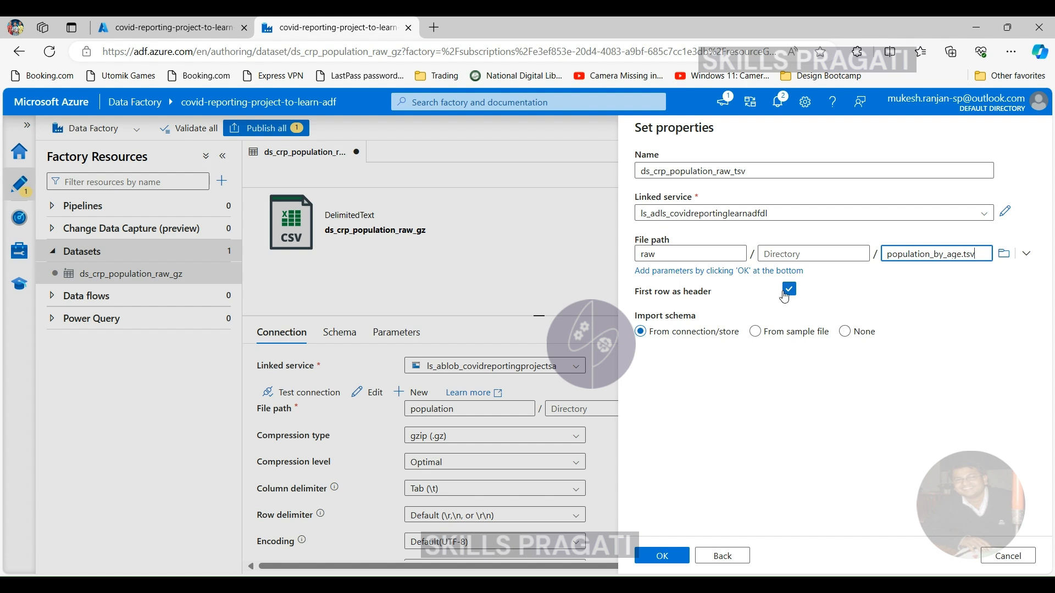
{"action": "left_click", "coordinate": [844, 332]}
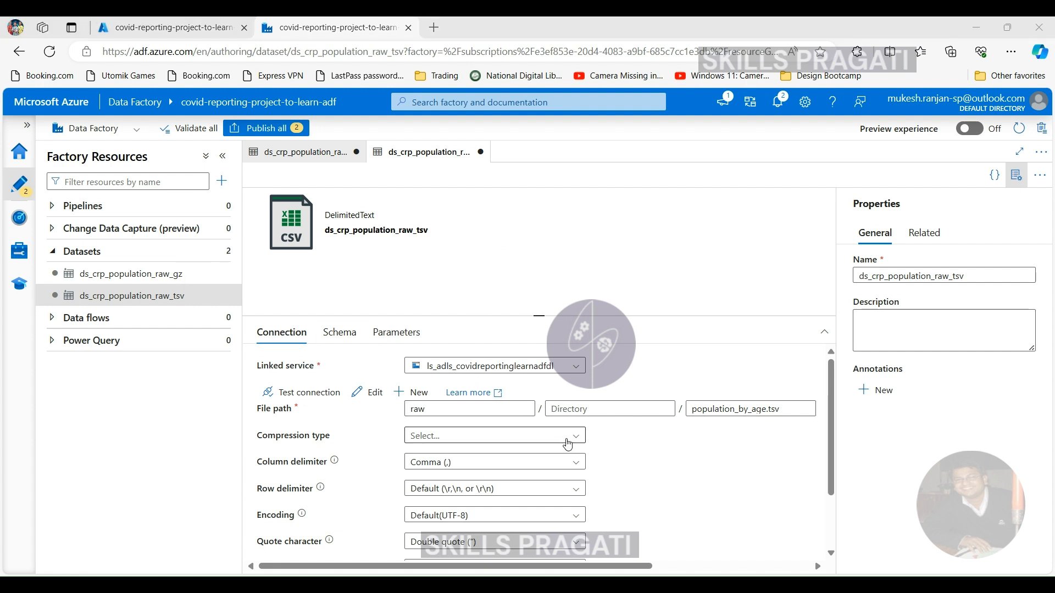
- Set the ds_crp_population_raw_tsv dataset's column delimiter to Tab (\t)
{"action": "left_click", "coordinate": [576, 437]}
{"action": "left_click", "coordinate": [582, 437]}
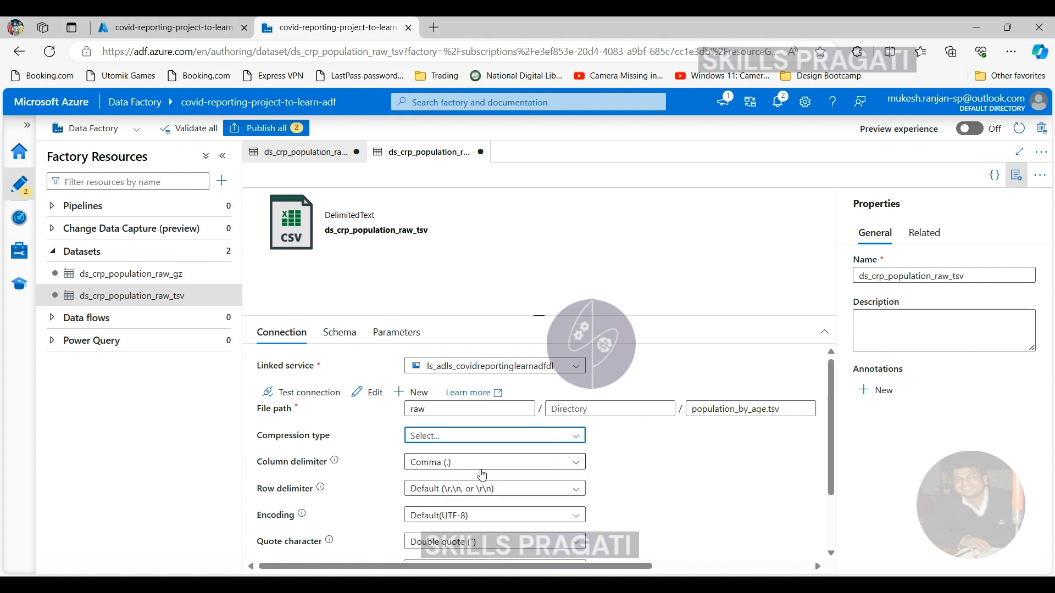
{"action": "left_click", "coordinate": [570, 462]}
{"action": "left_click", "coordinate": [574, 461]}
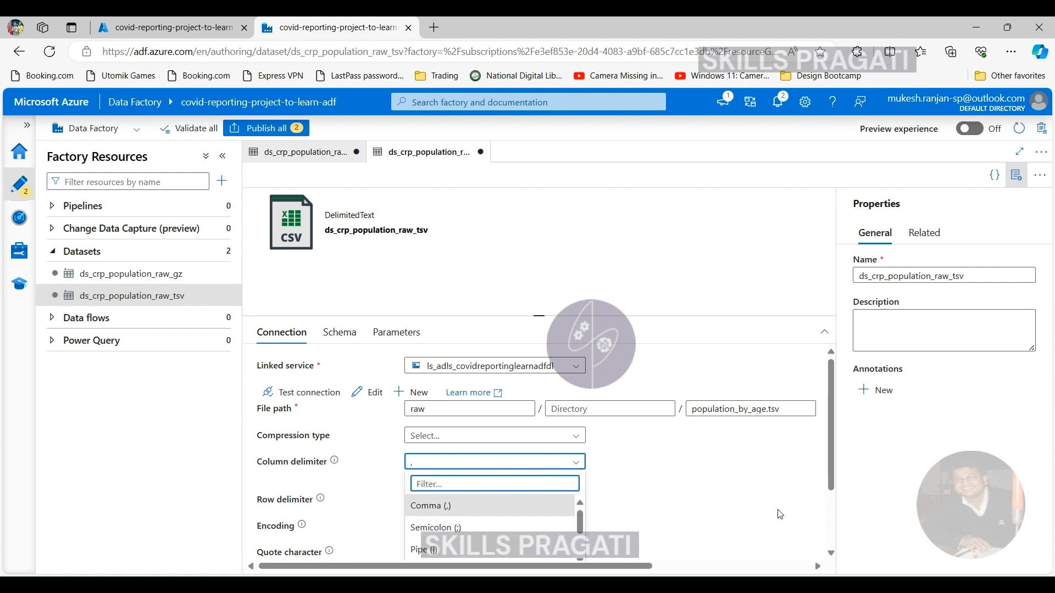
{"action": "scroll", "coordinate": [549, 461], "scroll_direction": "down", "scroll_amount": 2}
{"action": "left_click", "coordinate": [497, 479]}
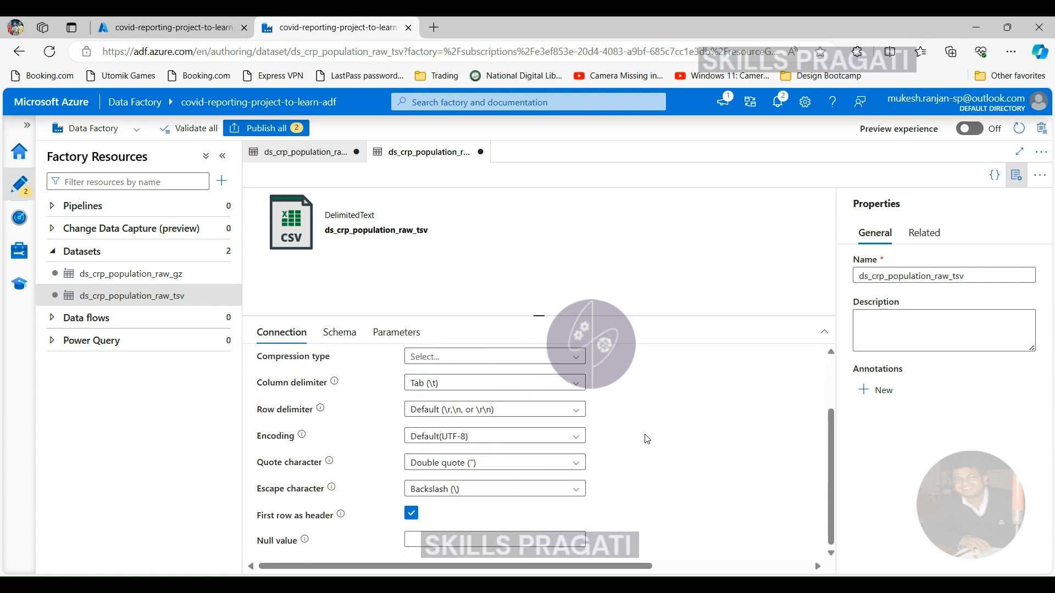
- Review the tsv dataset's compression type and row delimiter options, its remaining format settings and its file path
{"action": "left_click", "coordinate": [560, 357]}
{"action": "scroll", "coordinate": [467, 507], "scroll_direction": "down", "scroll_amount": 1}
{"action": "scroll", "coordinate": [519, 470], "scroll_direction": "up", "scroll_amount": 2}
{"action": "left_click_drag", "start_coordinate": [579, 424], "coordinate": [585, 477]}
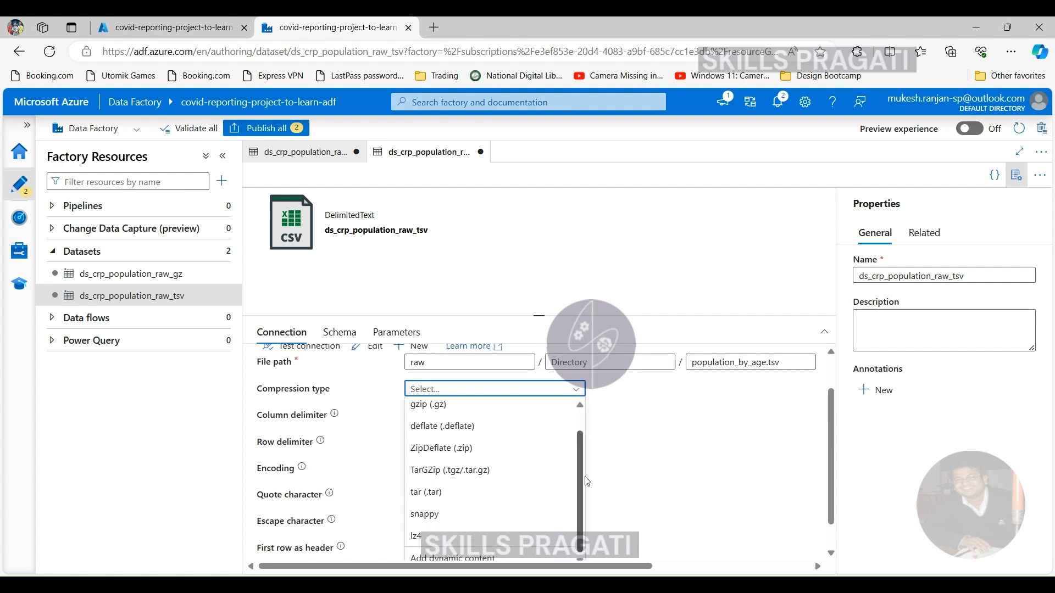
{"action": "left_click", "coordinate": [709, 460]}
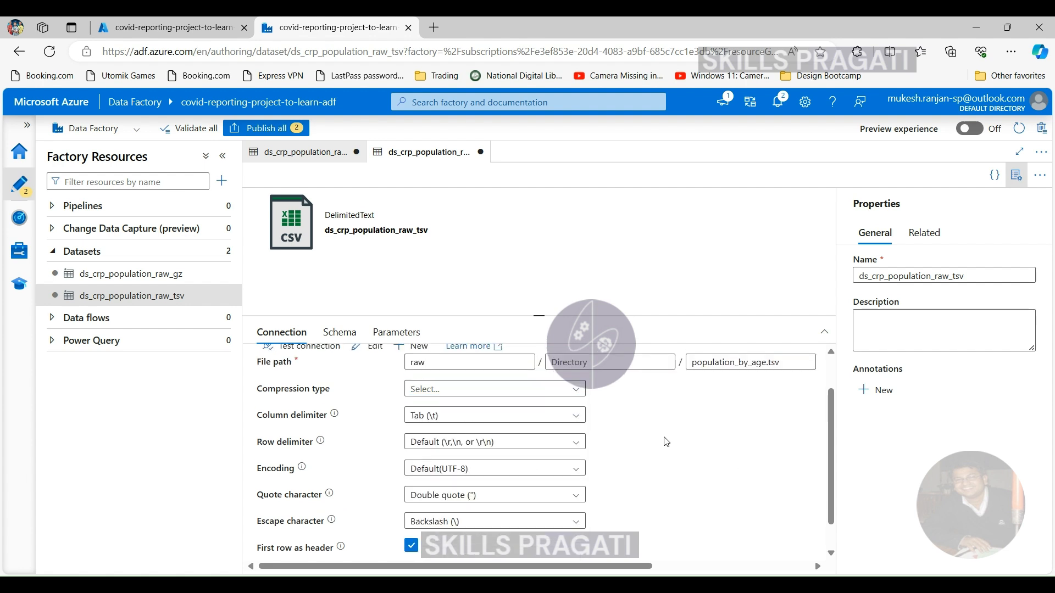
{"action": "scroll", "coordinate": [541, 440], "scroll_direction": "down", "scroll_amount": 1}
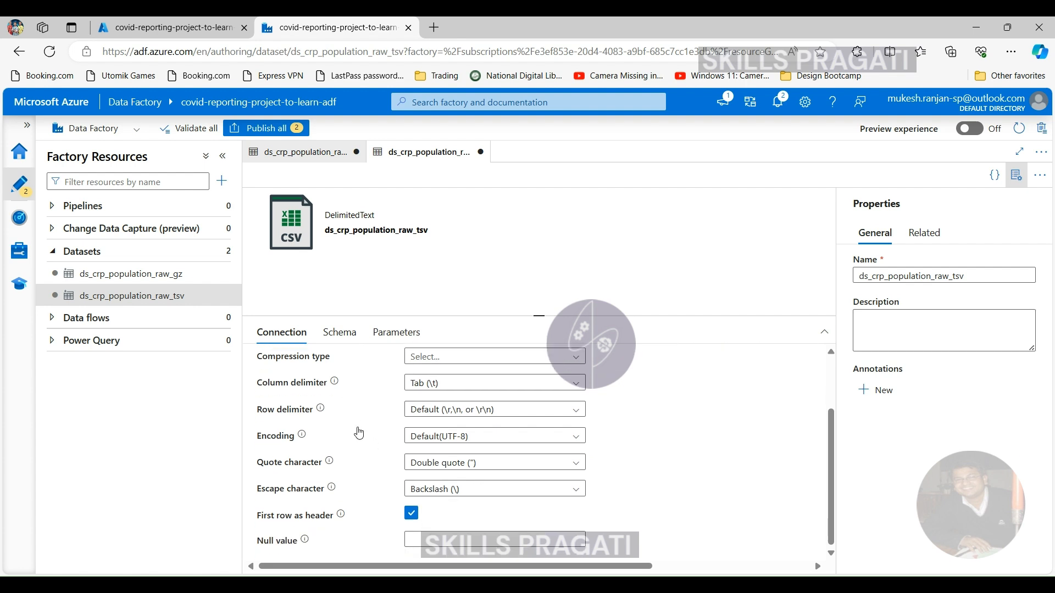
{"action": "scroll", "coordinate": [360, 434], "scroll_direction": "up", "scroll_amount": 2}
{"action": "scroll", "coordinate": [649, 486], "scroll_direction": "down", "scroll_amount": 1}
{"action": "left_click", "coordinate": [581, 413]}
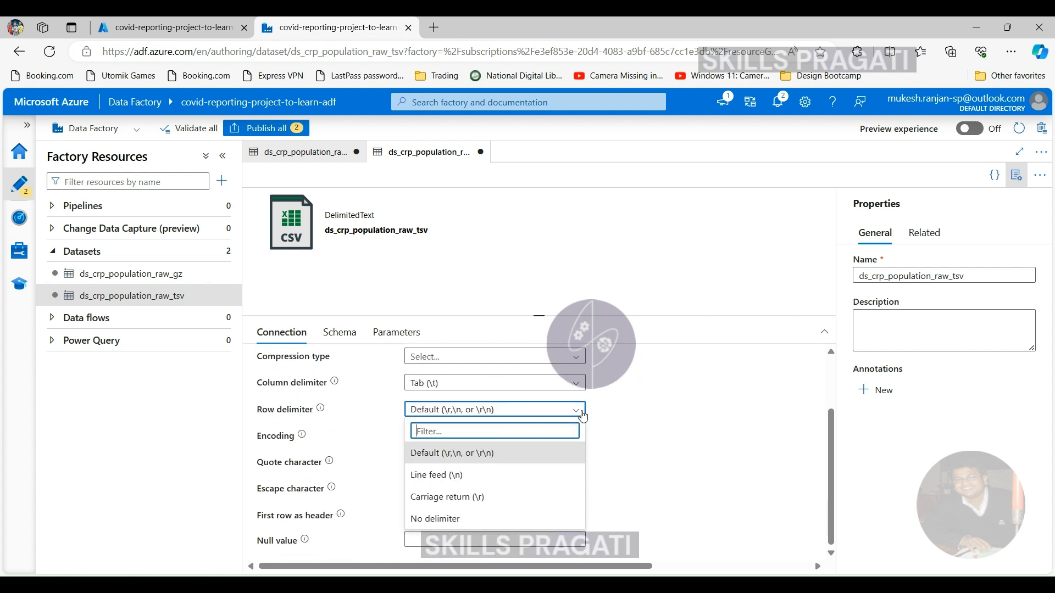
{"action": "left_click", "coordinate": [582, 416]}
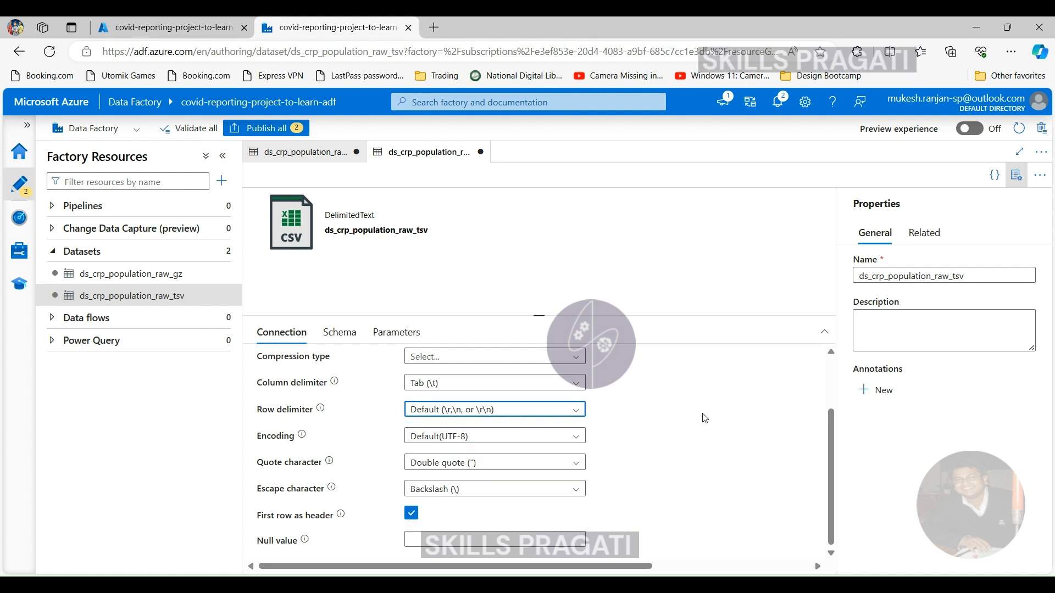
{"action": "scroll", "coordinate": [705, 416], "scroll_direction": "up", "scroll_amount": 1}
{"action": "left_click_drag", "start_coordinate": [649, 566], "coordinate": [808, 575]}
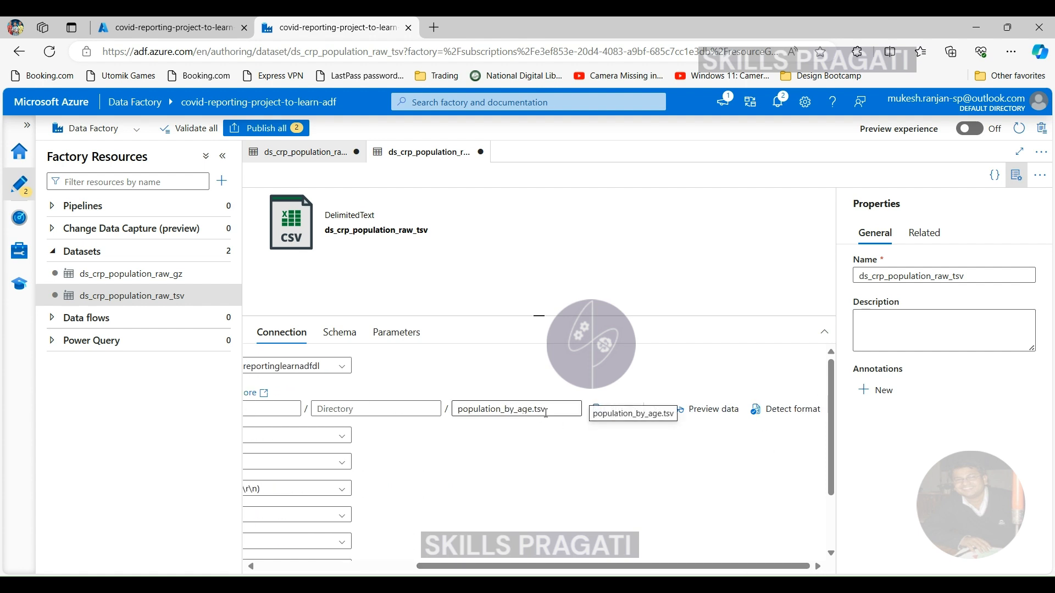
- Preview the data of the ds_crp_population_raw_gz dataset and check the connection settings of ds_crp_population_raw_tsv
{"action": "left_click", "coordinate": [312, 159]}
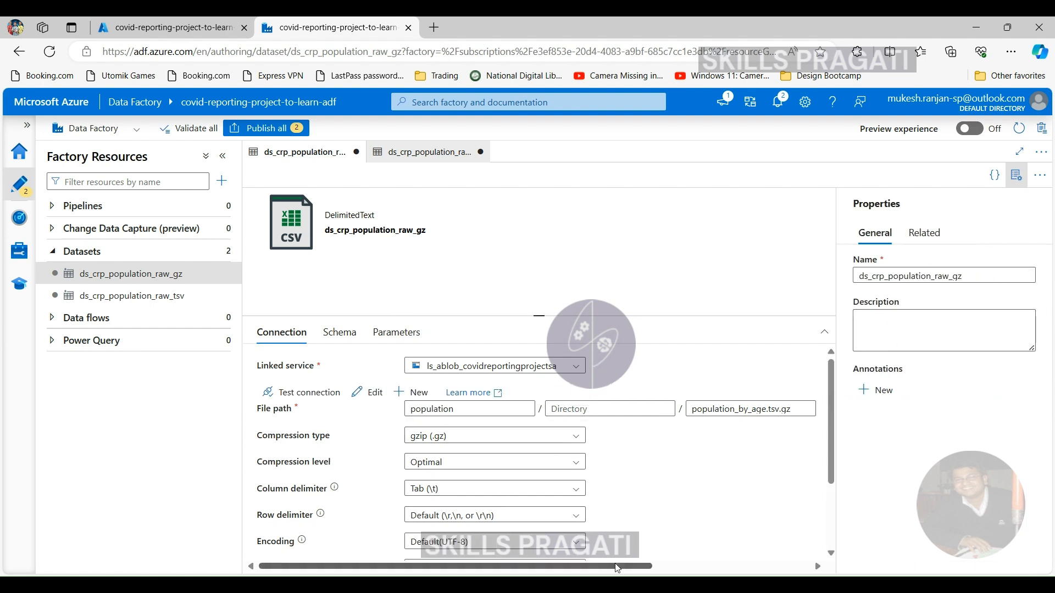
{"action": "left_click_drag", "start_coordinate": [614, 568], "coordinate": [809, 572]}
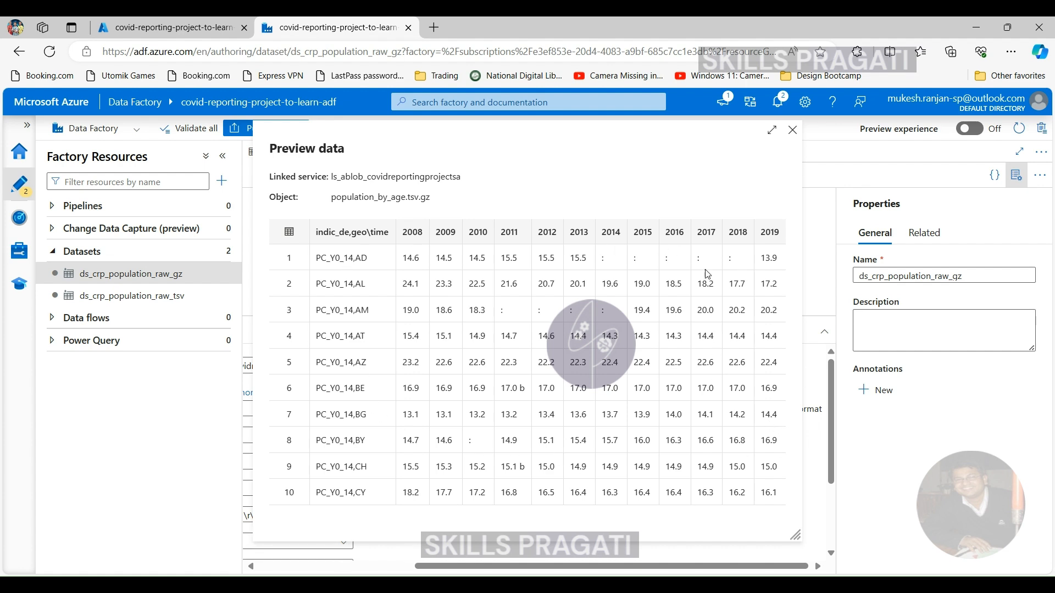
{"action": "left_click", "coordinate": [793, 130]}
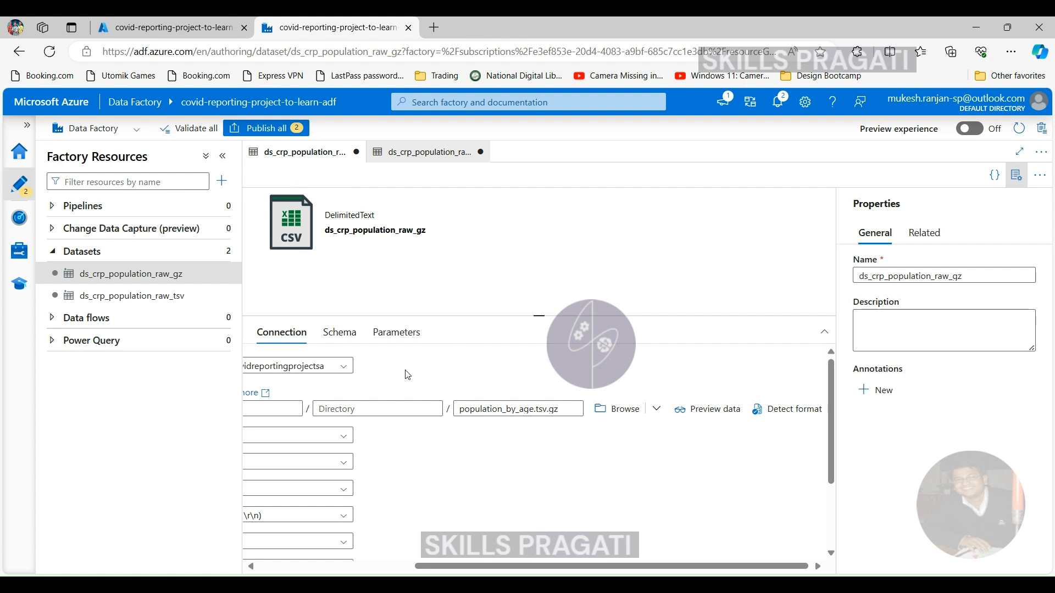
{"action": "left_click", "coordinate": [417, 154]}
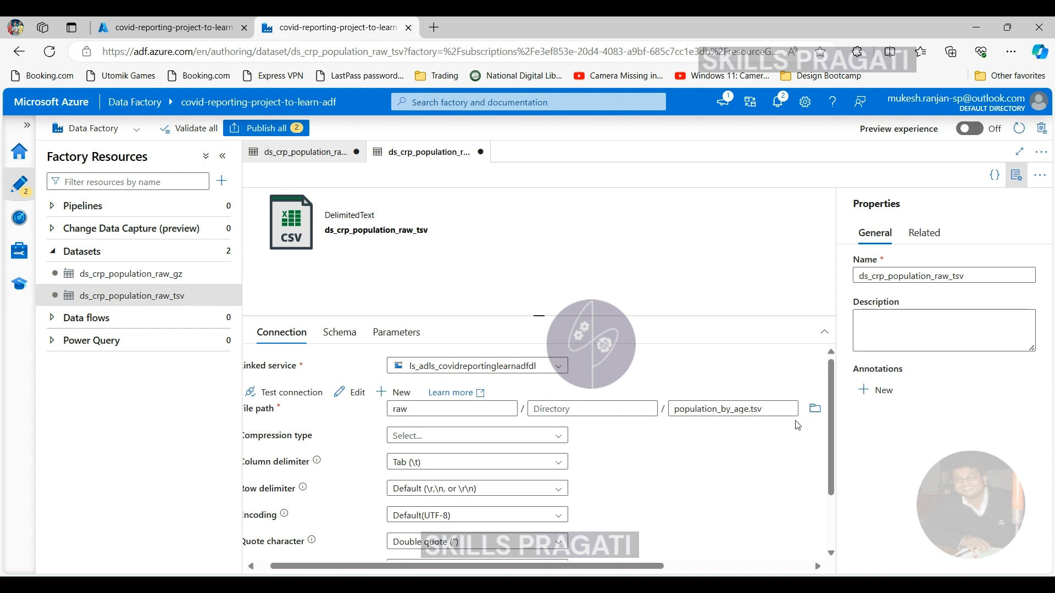
{"action": "scroll", "coordinate": [770, 435], "scroll_direction": "down", "scroll_amount": 2}
{"action": "scroll", "coordinate": [763, 440], "scroll_direction": "up", "scroll_amount": 2}
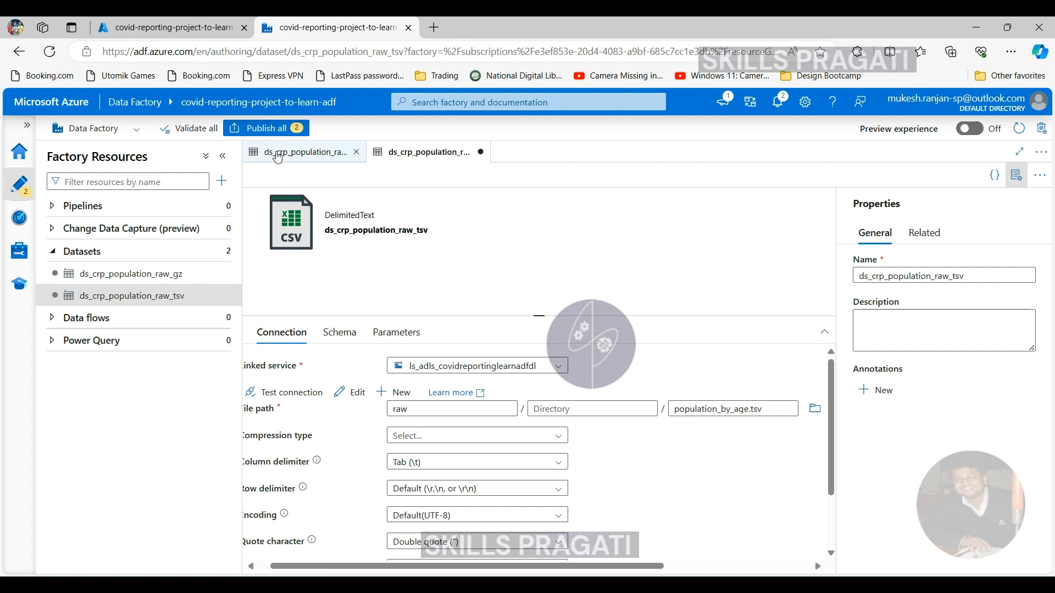
- Validate all factory resources and publish the two new population datasets
{"action": "left_click", "coordinate": [299, 152]}
{"action": "left_click", "coordinate": [187, 129]}
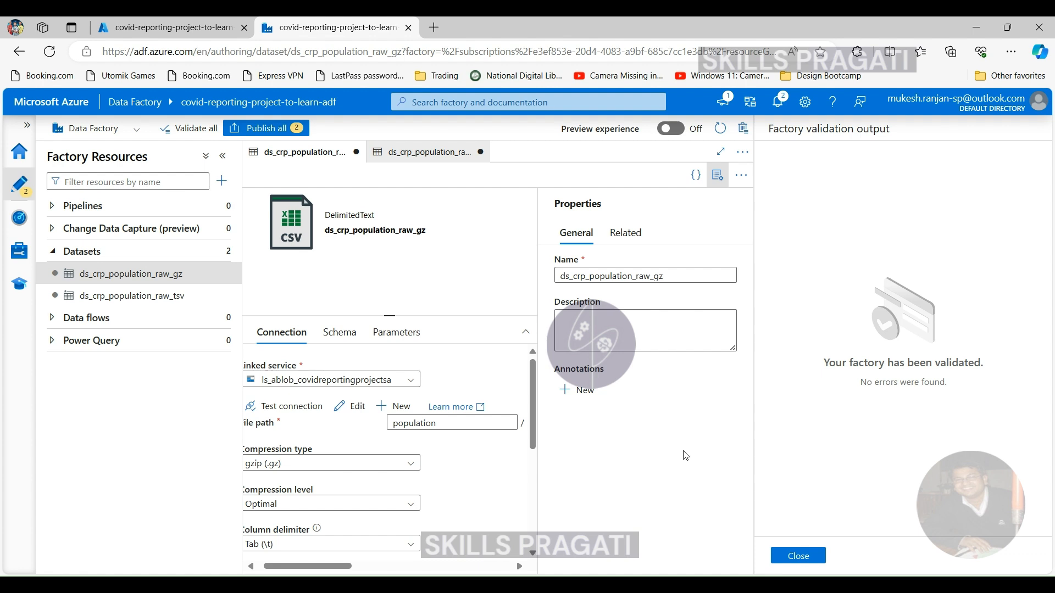
{"action": "left_click", "coordinate": [797, 556]}
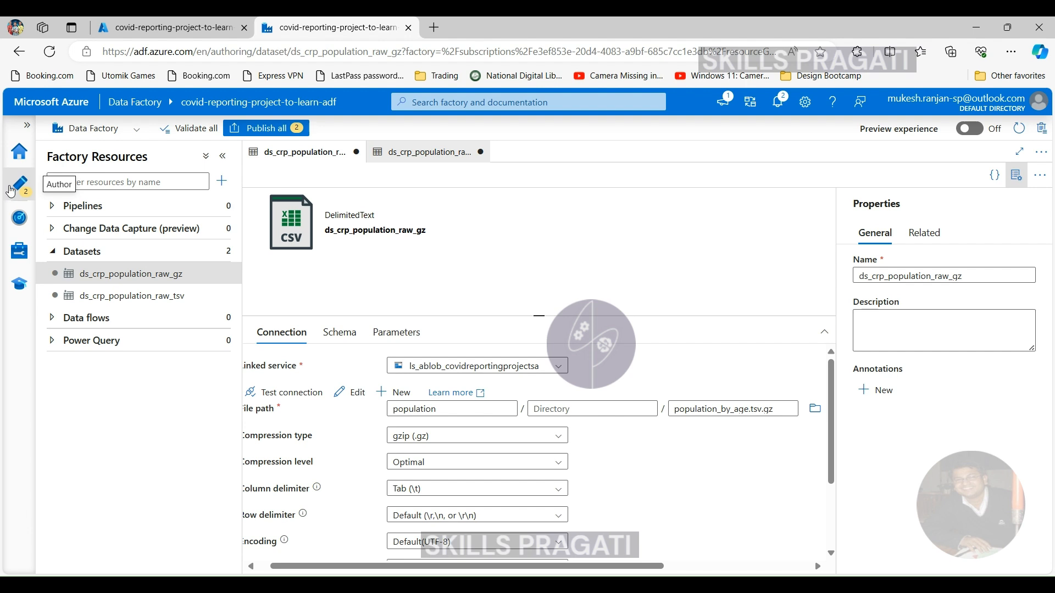
{"action": "left_click", "coordinate": [261, 128]}
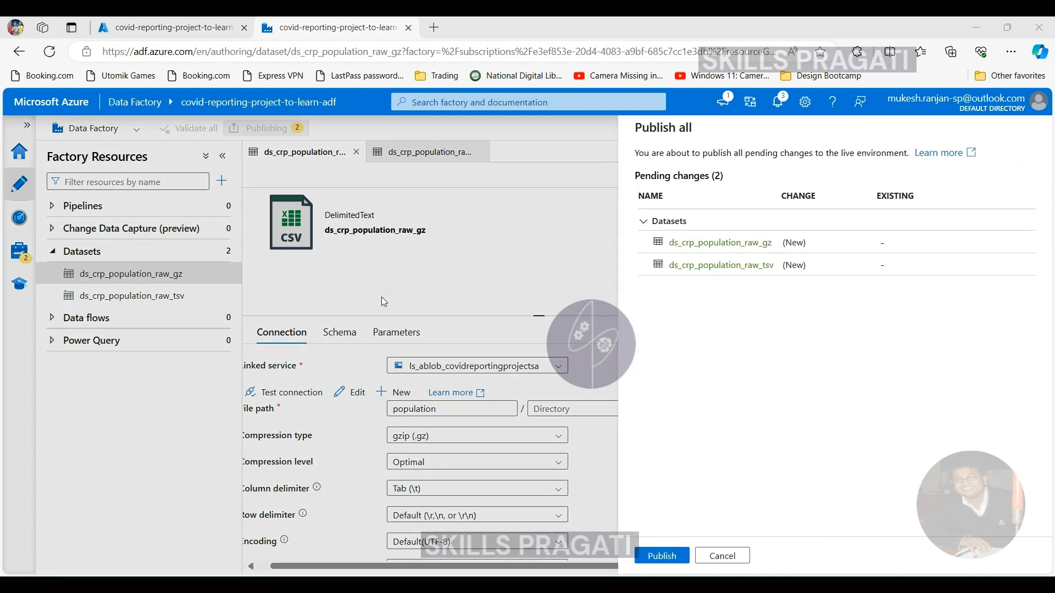
{"action": "left_click", "coordinate": [659, 551]}
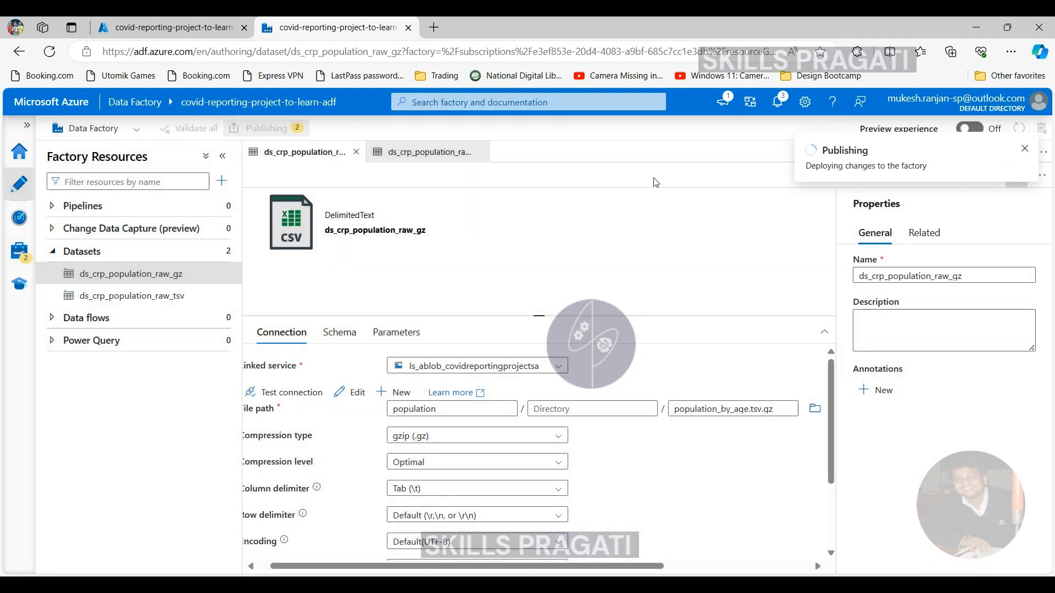